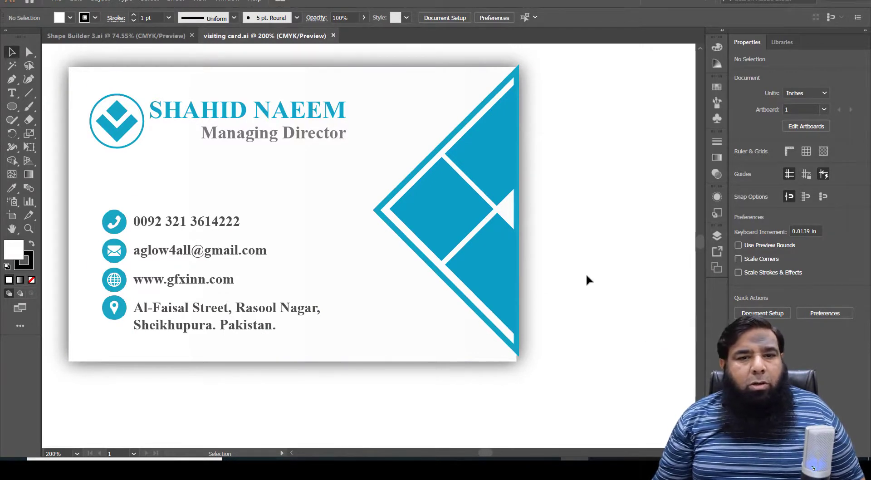
# Step: Confirm the document units stay in Inches and switch to the Rectangle Tool
pyautogui.hotkey('ctrl', '0')
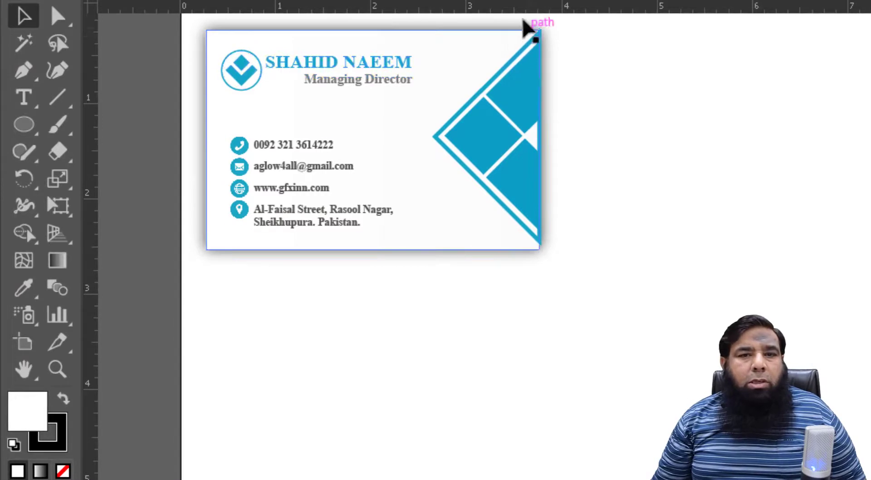
pyautogui.click(239, 70)
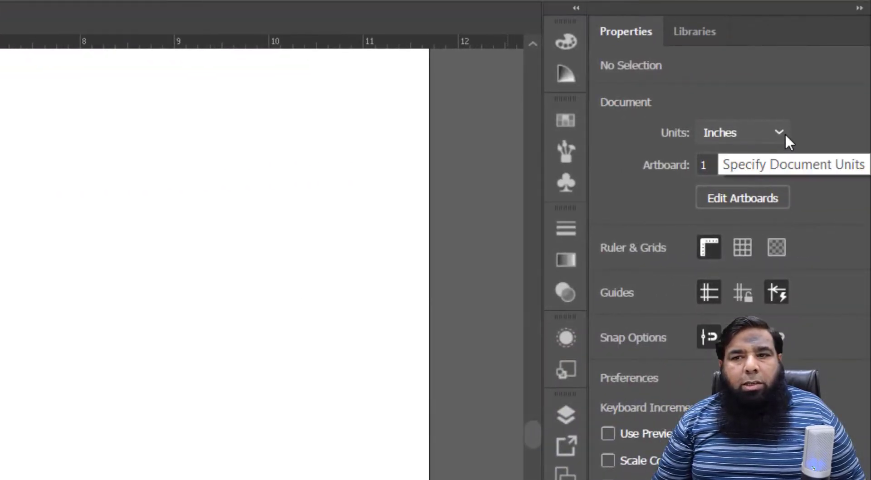
pyautogui.click(780, 132)
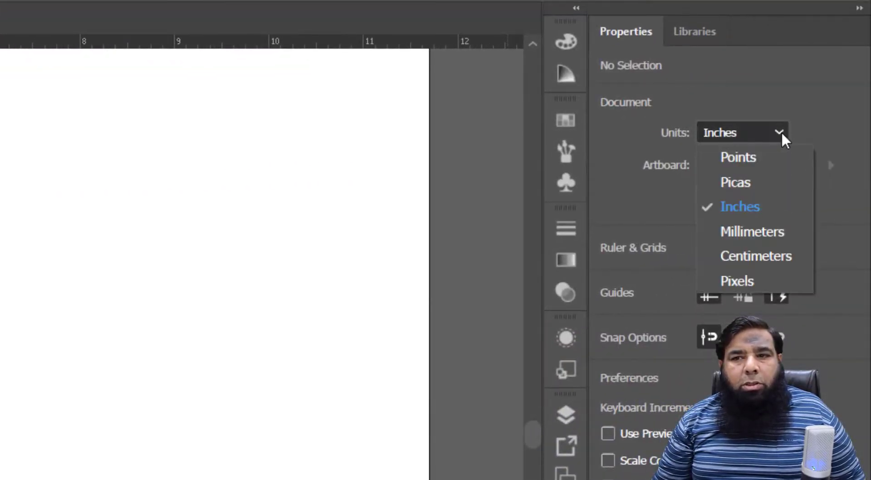
pyautogui.click(773, 208)
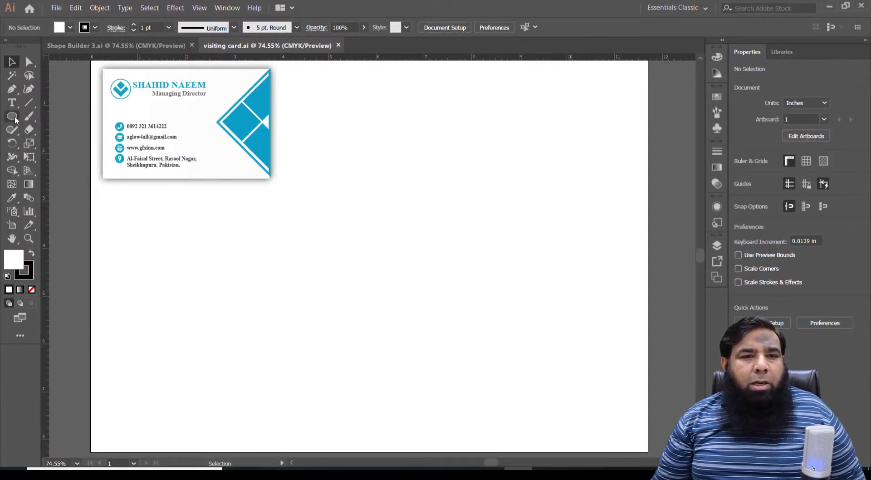
pyautogui.click(15, 117)
pyautogui.click(68, 118)
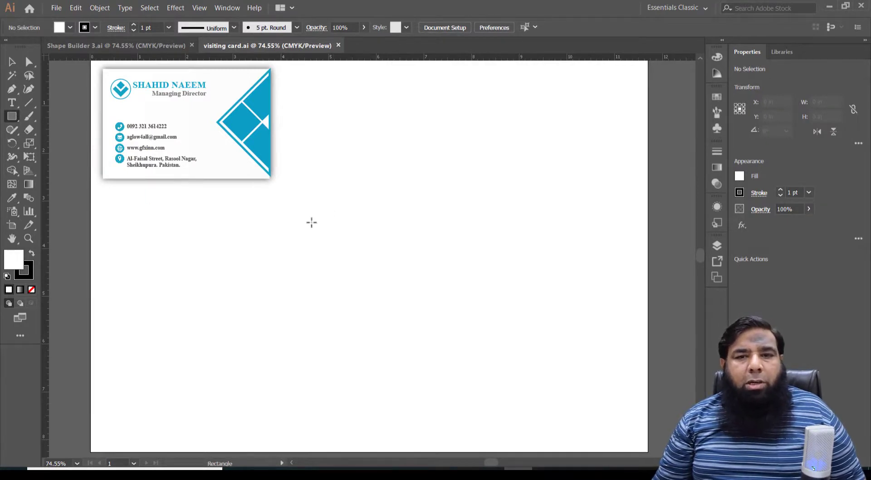
# Step: Create a rectangle 3.5 in wide and 2.3 in high
pyautogui.click(309, 221)
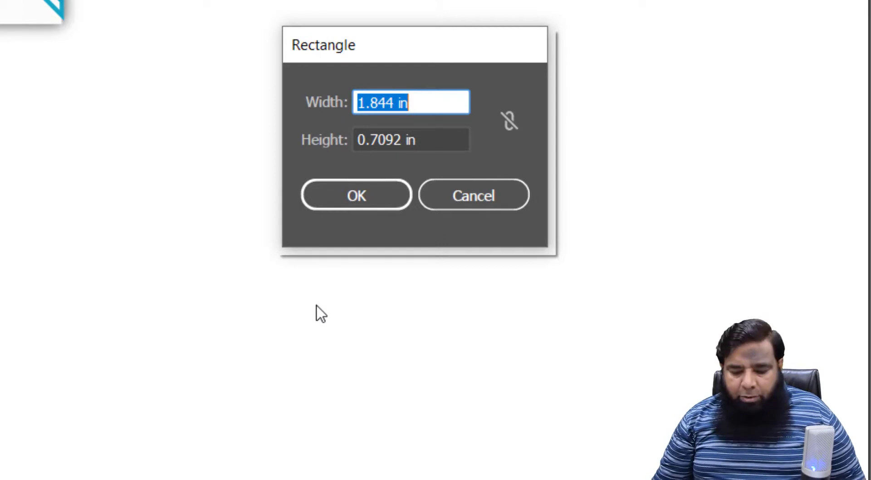
pyautogui.write('3.5')
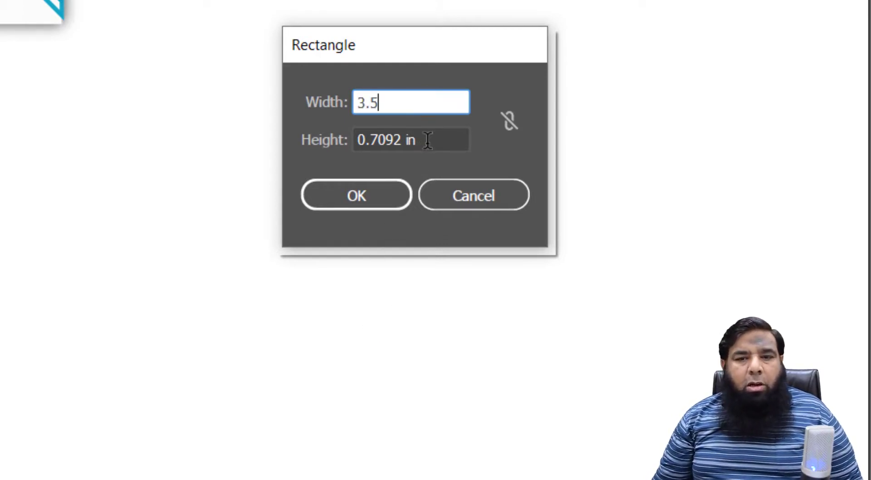
pyautogui.press('Tab')
pyautogui.write('2')
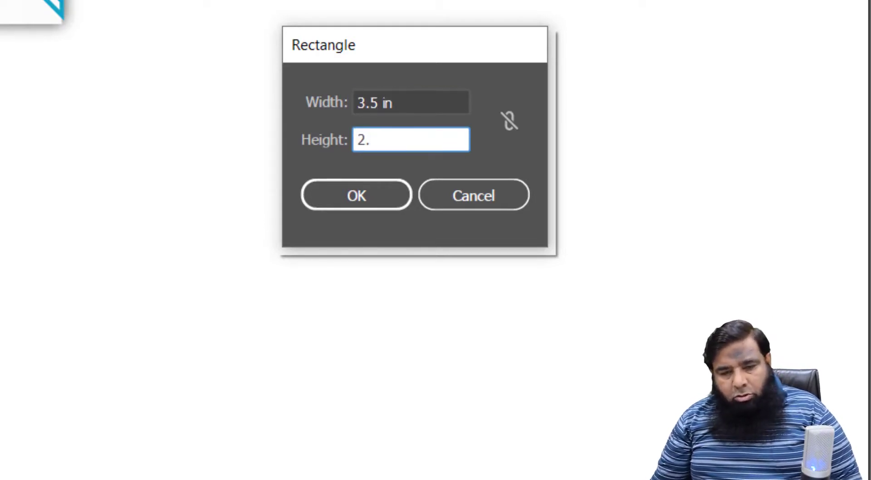
pyautogui.click(336, 196)
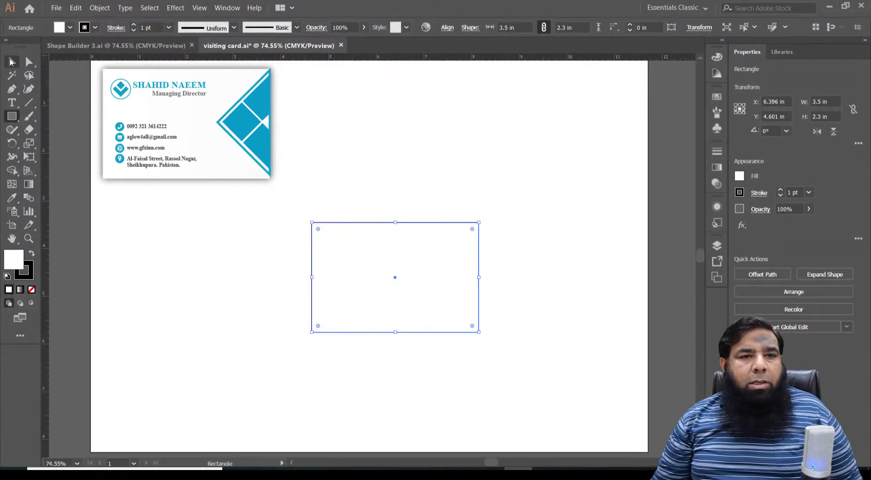
# Step: Move the new rectangle higher on the artboard and bring the card back into view
pyautogui.click(11, 61)
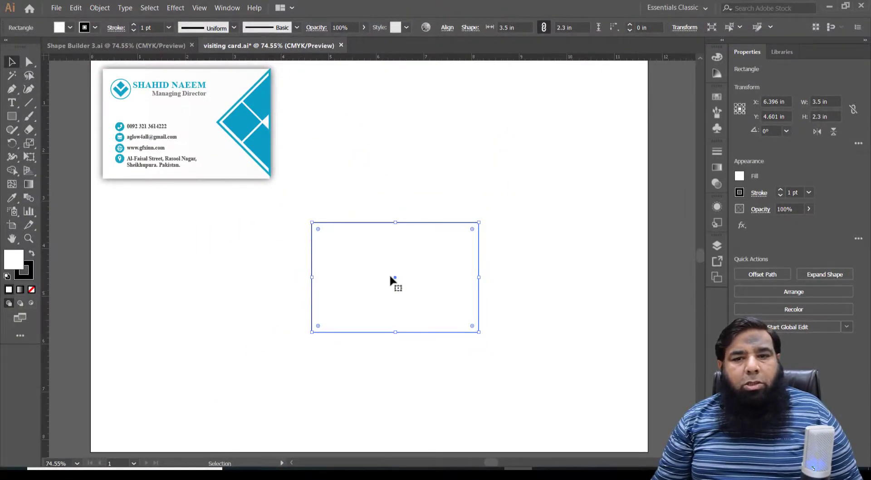
pyautogui.moveTo(394, 275)
pyautogui.mouseDown()
pyautogui.moveTo(389, 212)
pyautogui.moveTo(389, 338)
pyautogui.mouseUp()
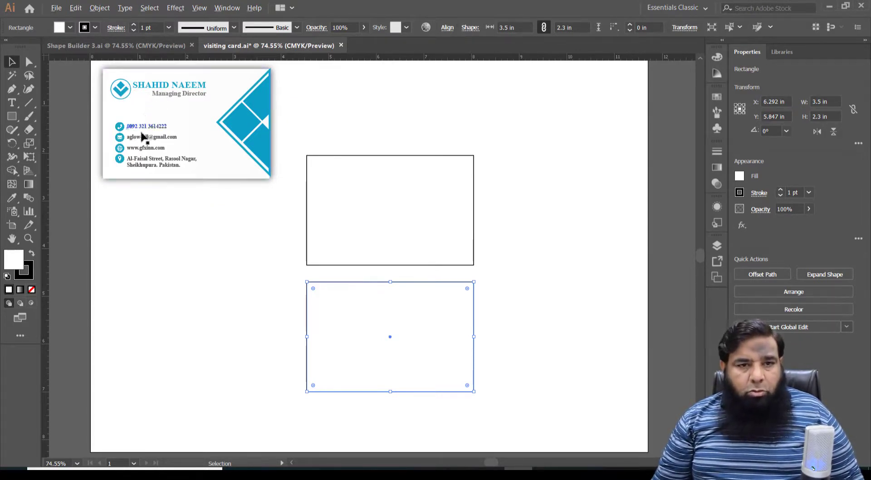
pyautogui.scroll(1, 143, 136)
pyautogui.scroll(3, 143, 136)
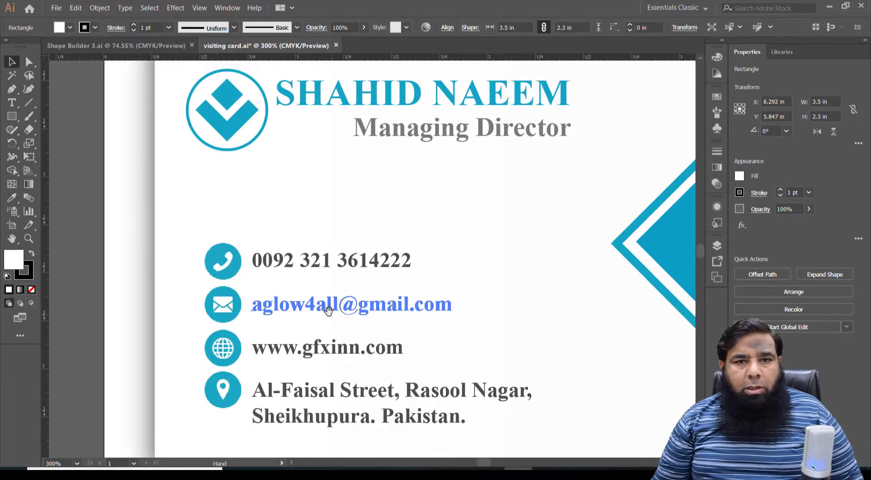
pyautogui.scroll(-2, 328, 311)
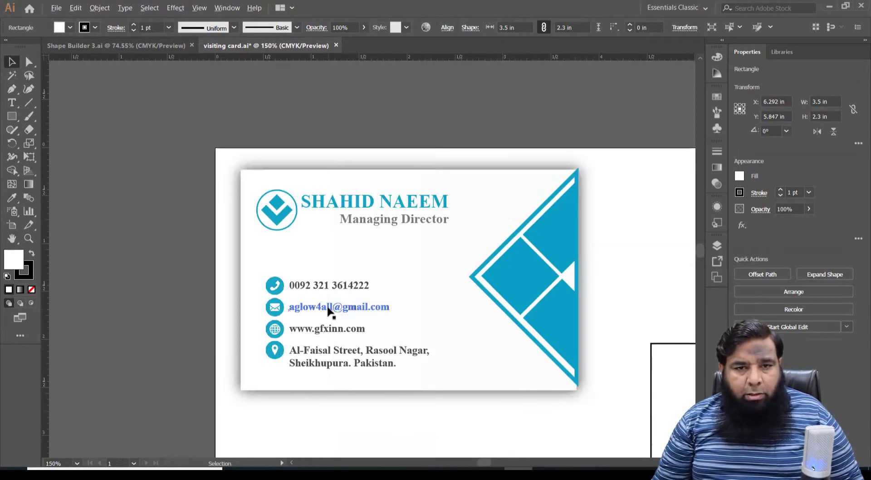
pyautogui.moveTo(338, 315); pyautogui.dragTo(307, 200)
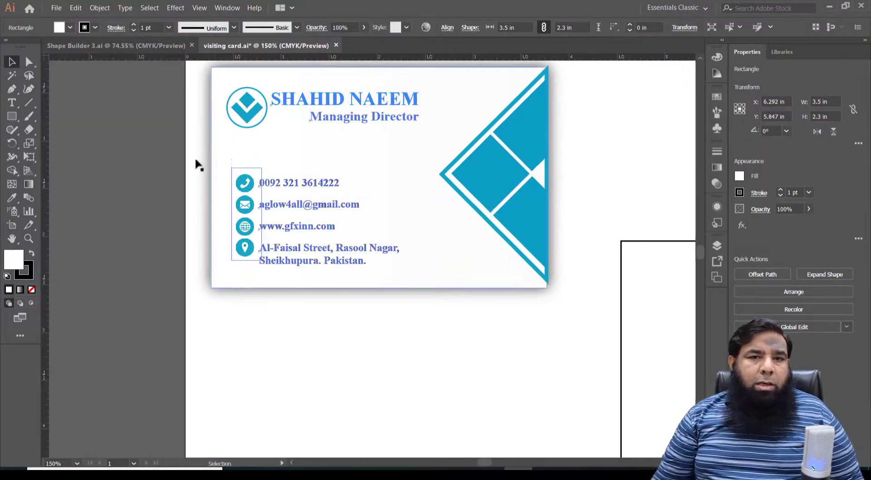
# Step: Draw a 0.39 in square with no stroke, filled with the logo's blue
pyautogui.click(13, 118)
pyautogui.click(68, 116)
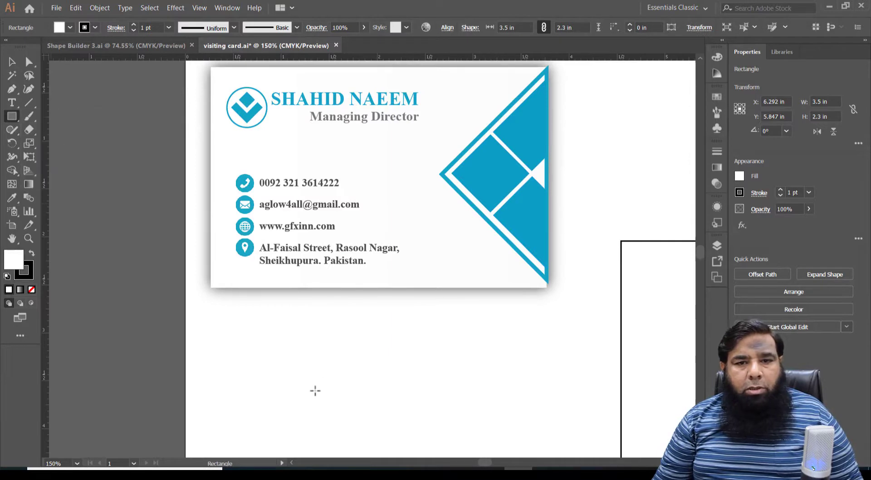
pyautogui.moveTo(314, 357); pyautogui.dragTo(351, 395)
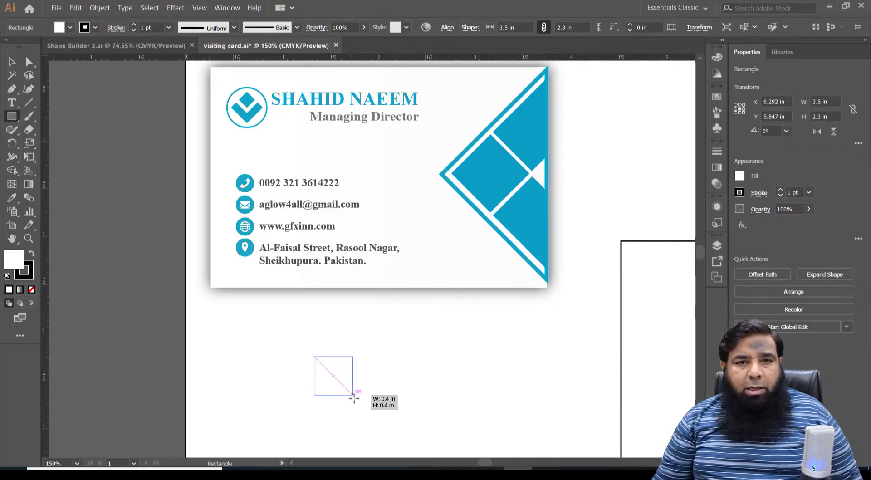
pyautogui.moveTo(354, 398); pyautogui.dragTo(351, 394)
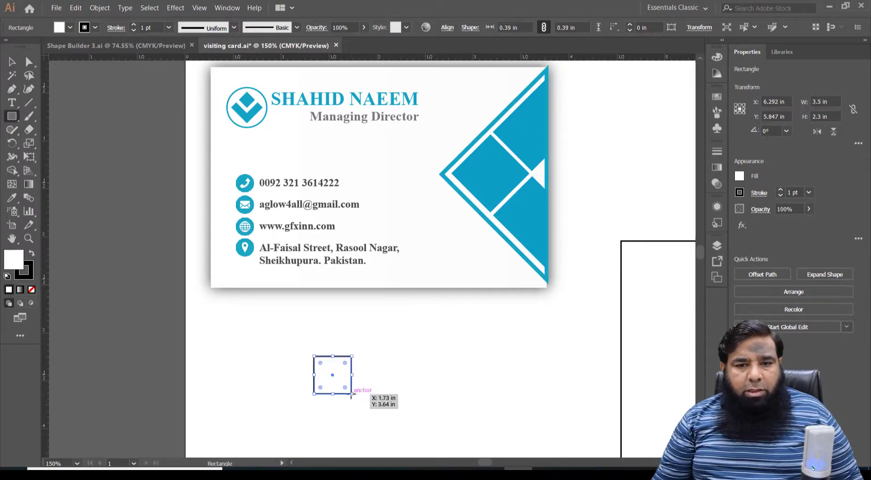
pyautogui.click(32, 278)
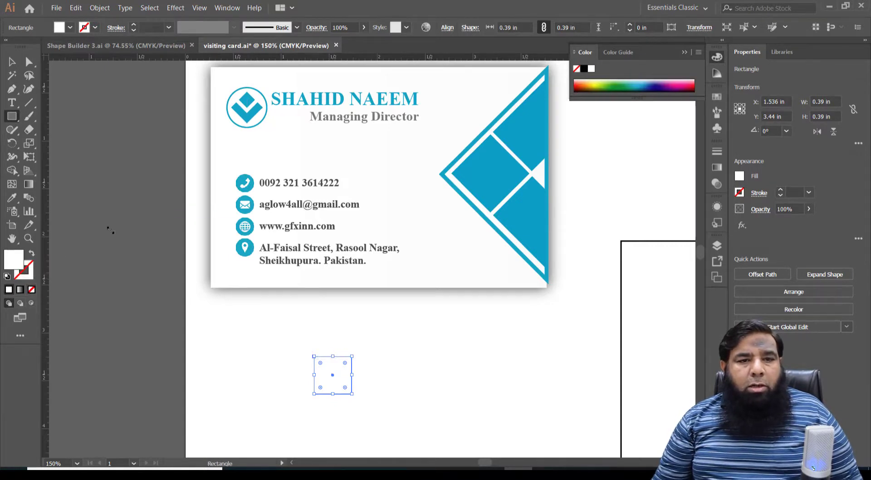
pyautogui.click(12, 198)
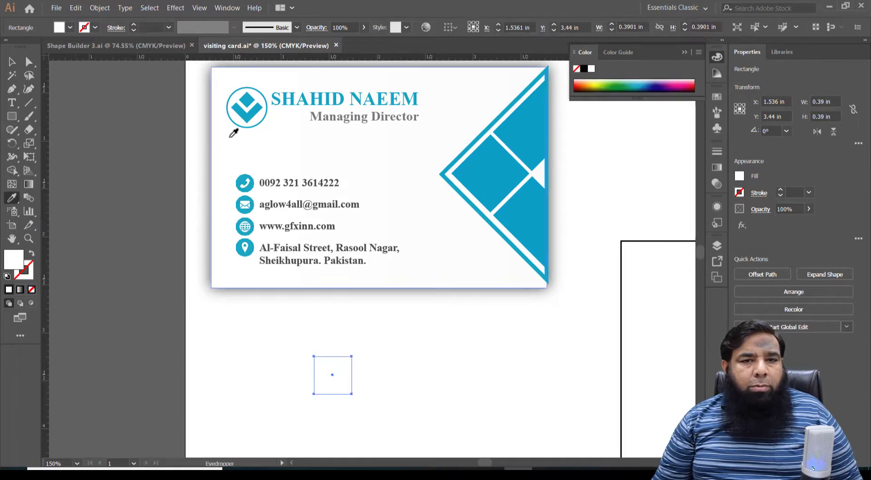
pyautogui.click(254, 110)
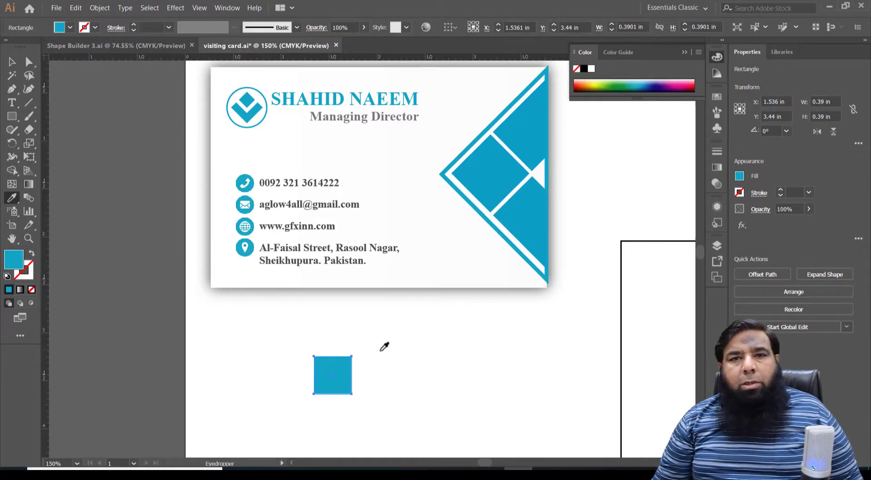
# Step: Rotate the square 45° into a diamond and place a copy to its right
pyautogui.press('v')
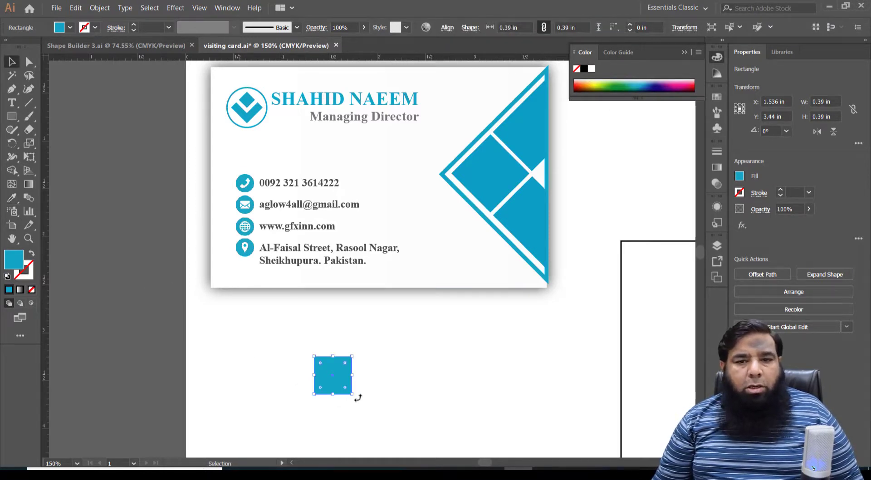
pyautogui.moveTo(355, 400); pyautogui.dragTo(338, 406)
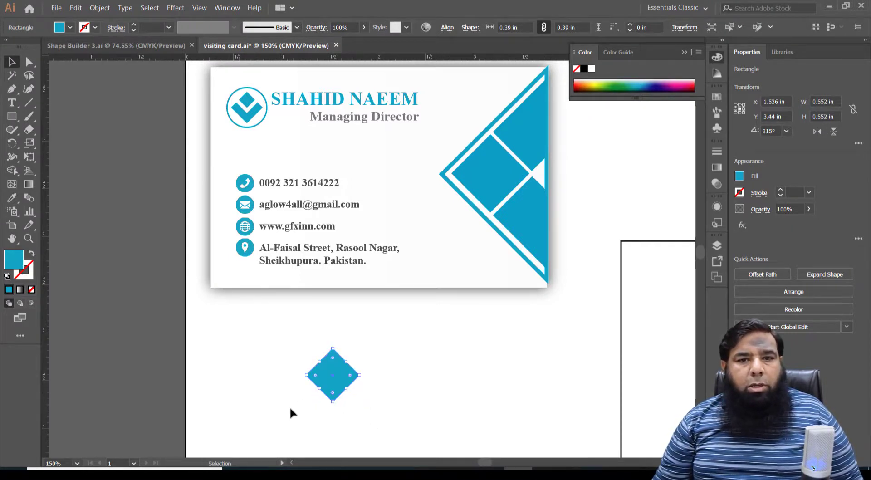
pyautogui.moveTo(335, 381)
pyautogui.mouseDown()
pyautogui.moveTo(397, 377)
pyautogui.moveTo(396, 400)
pyautogui.moveTo(396, 392)
pyautogui.mouseUp()
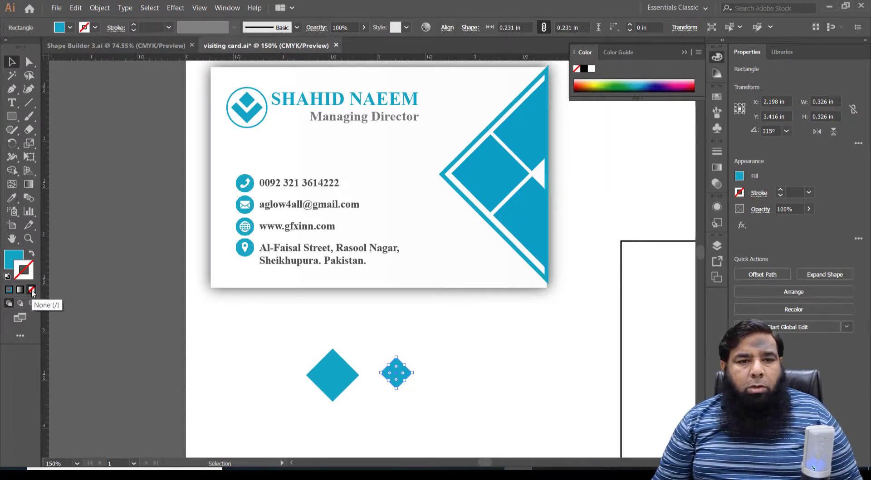
# Step: Set the small diamond's stroke colour to bright red
pyautogui.doubleClick(30, 279)
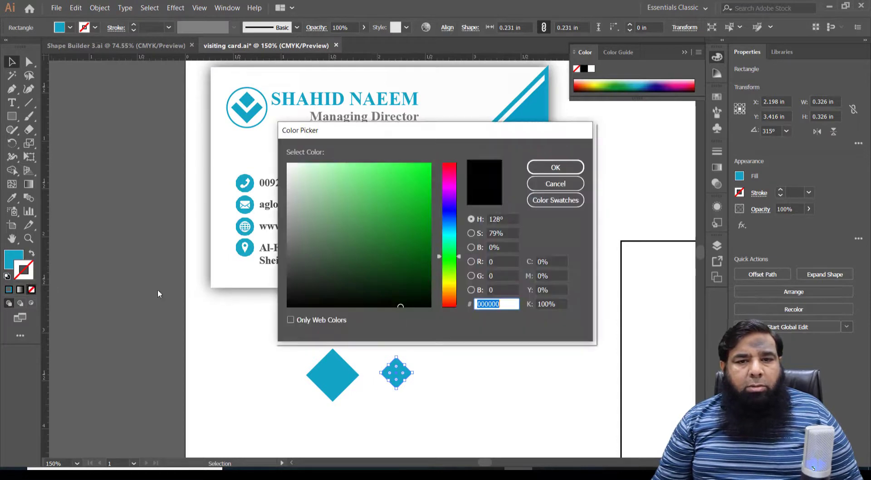
pyautogui.click(451, 168)
pyautogui.click(428, 164)
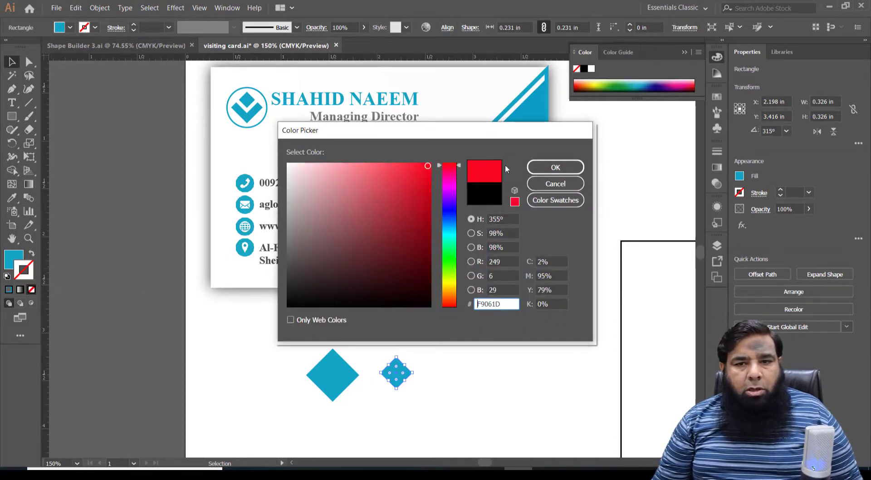
pyautogui.click(555, 167)
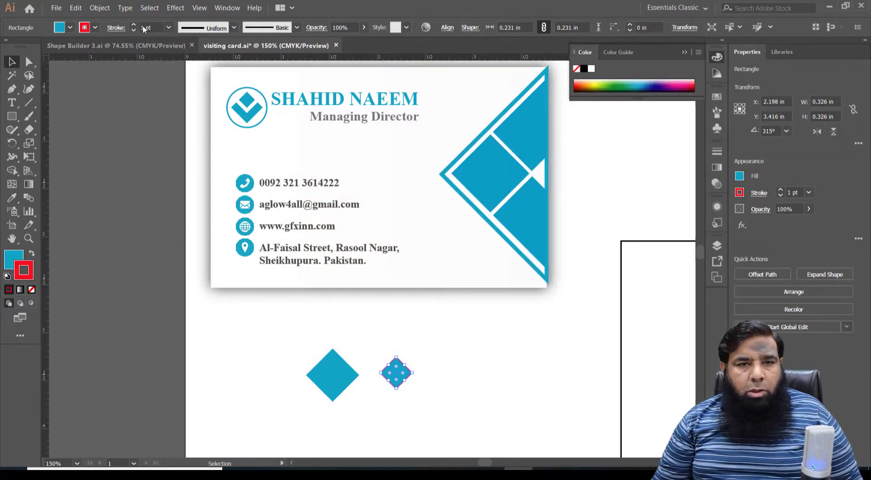
# Step: Set the red outline's weight to 3 pt
pyautogui.click(170, 28)
pyautogui.click(172, 155)
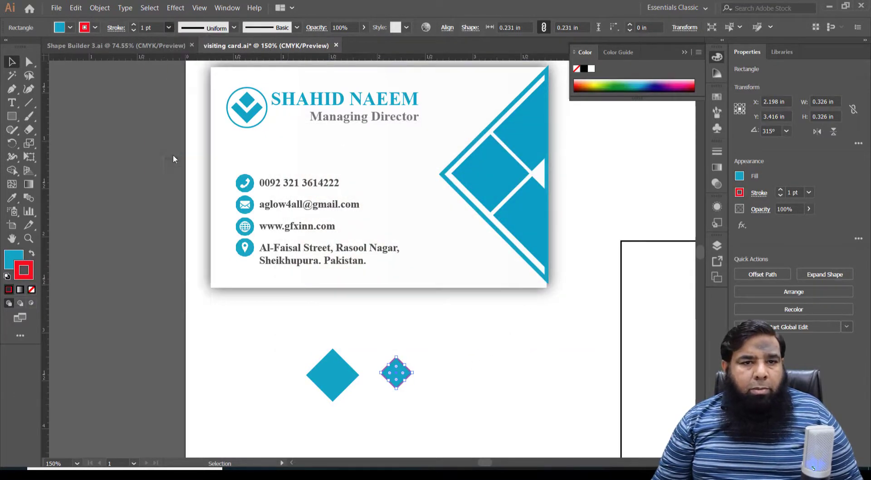
pyautogui.click(168, 28)
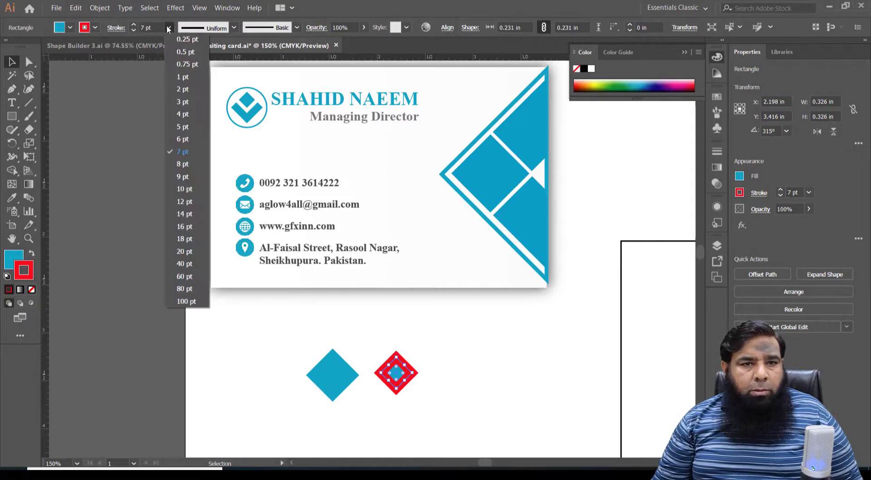
pyautogui.click(181, 114)
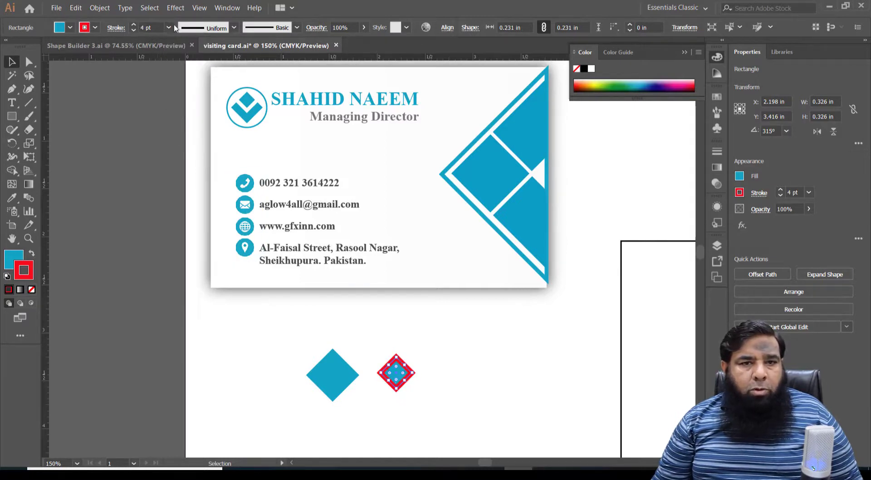
pyautogui.click(170, 27)
pyautogui.click(182, 102)
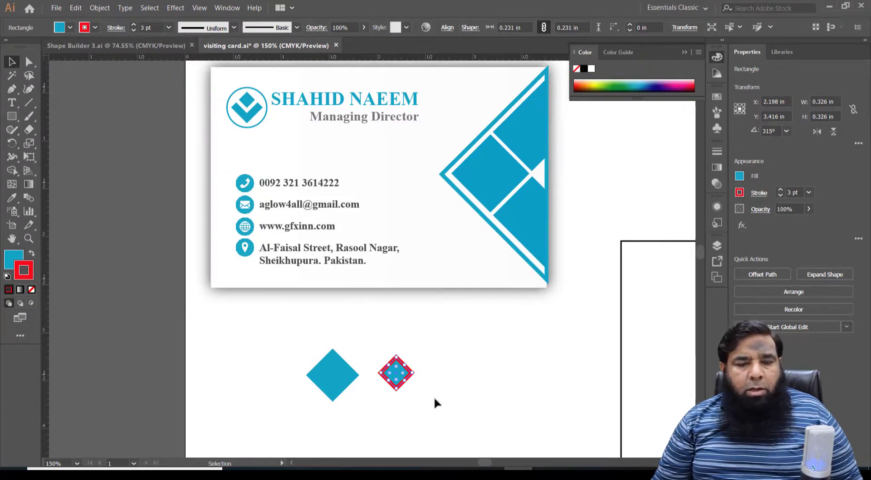
# Step: Move the small diamond onto the large diamond's top corner, zoom in, and select both
pyautogui.moveTo(396, 373); pyautogui.dragTo(333, 367)
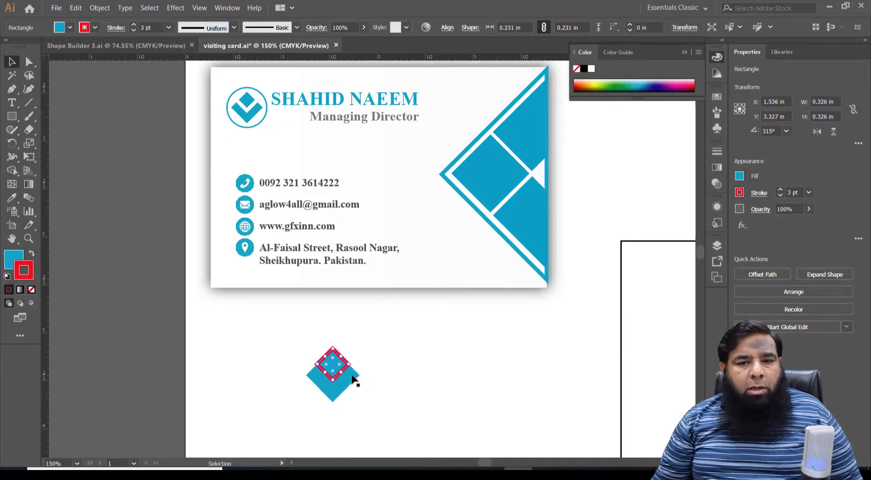
pyautogui.keyDown('alt'); pyautogui.scroll(1, 367, 376); pyautogui.keyUp('alt')
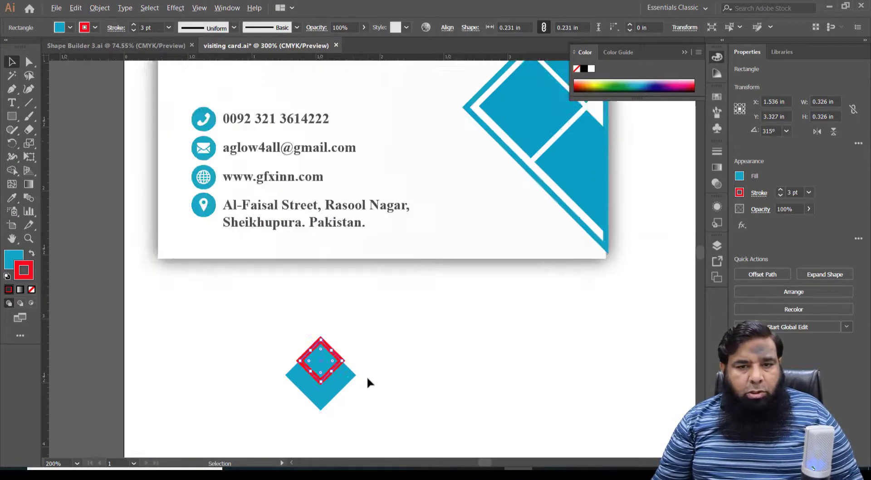
pyautogui.keyDown('alt'); pyautogui.scroll(2, 367, 376); pyautogui.keyUp('alt')
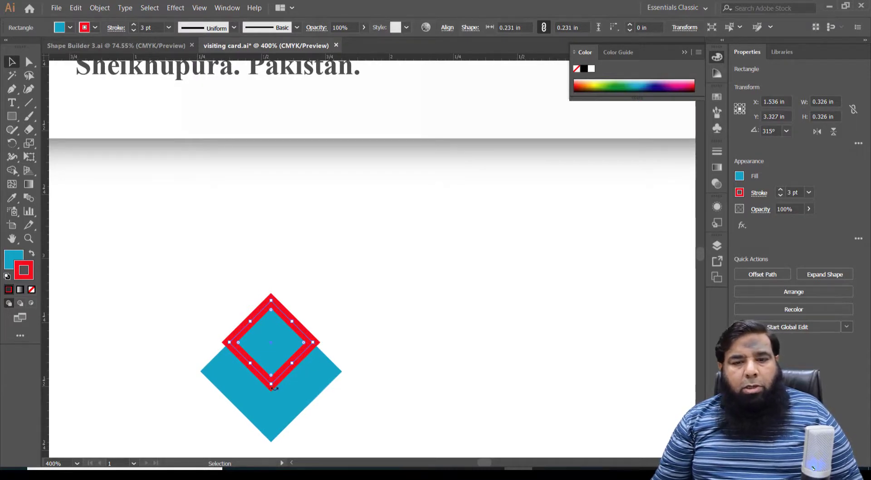
pyautogui.keyDown('shift'); pyautogui.click(295, 384); pyautogui.keyUp('shift')
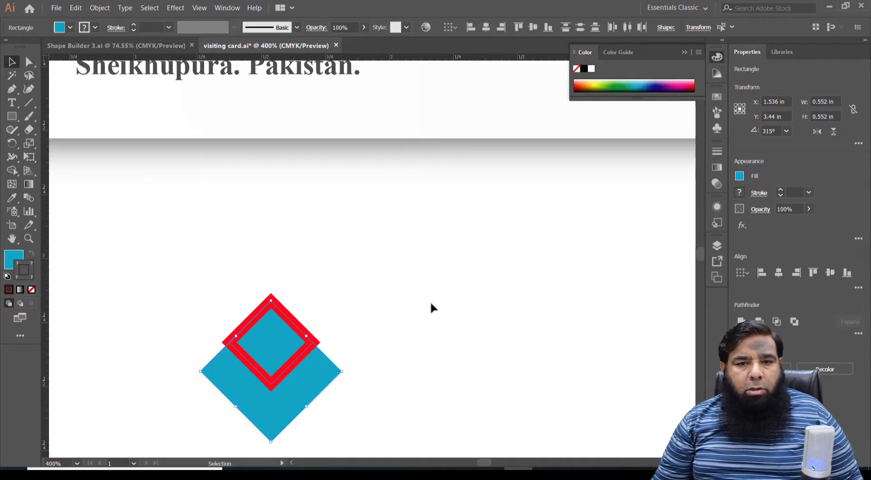
# Step: Expand the diamonds' fill and stroke into shapes
pyautogui.click(99, 7)
pyautogui.click(116, 114)
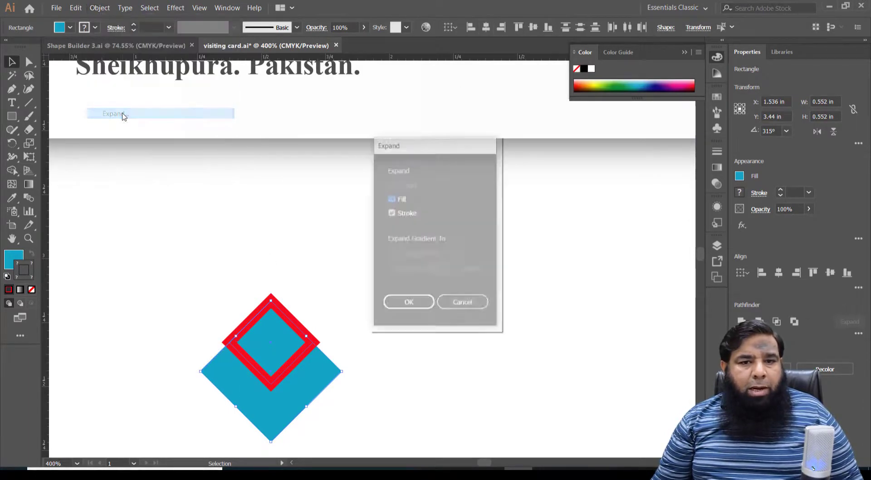
pyautogui.click(410, 304)
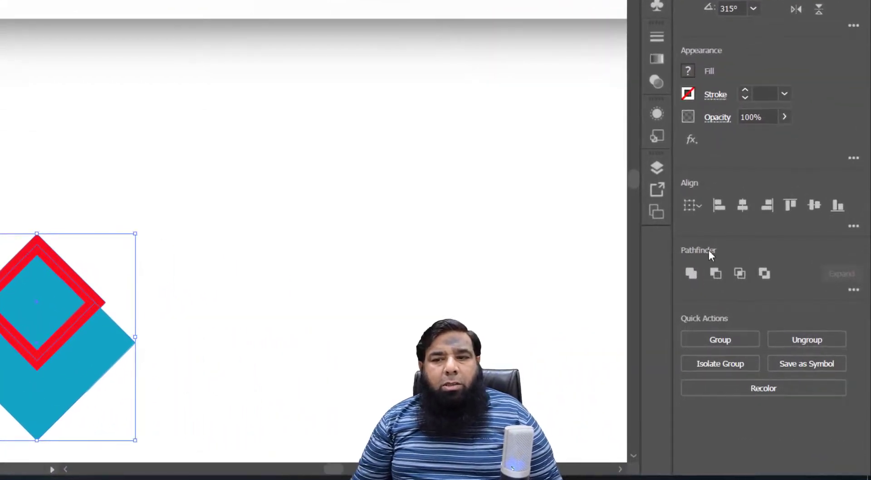
# Step: Divide the overlapping diamonds with Pathfinder and deselect the result
pyautogui.click(853, 290)
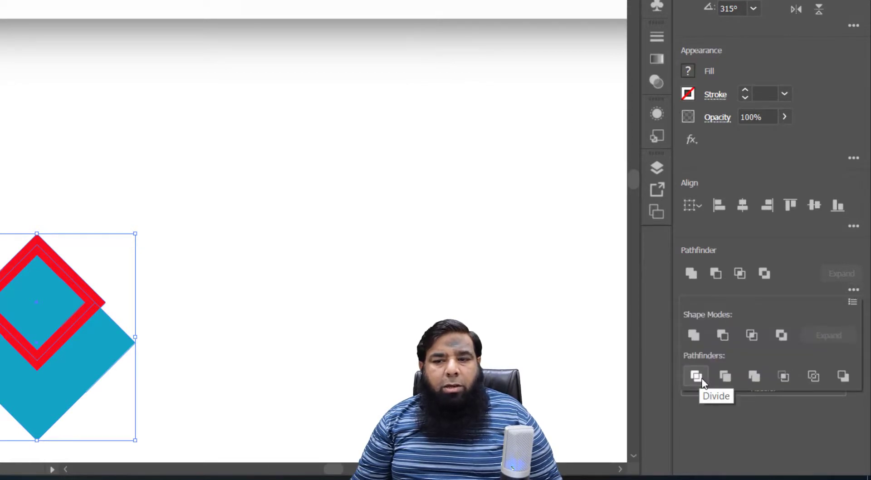
pyautogui.click(704, 380)
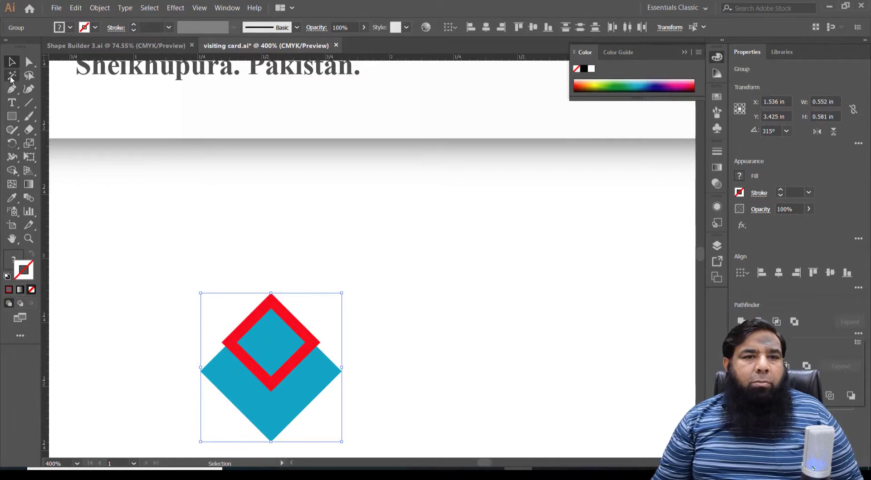
pyautogui.hotkey('ctrl', 'shift', 'a')
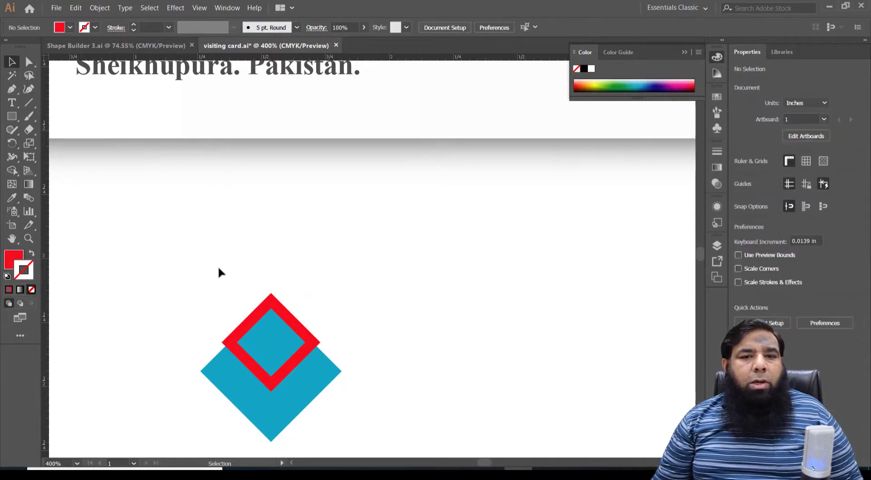
# Step: Select all red outline pieces with the Magic Wand and delete them
pyautogui.click(253, 320)
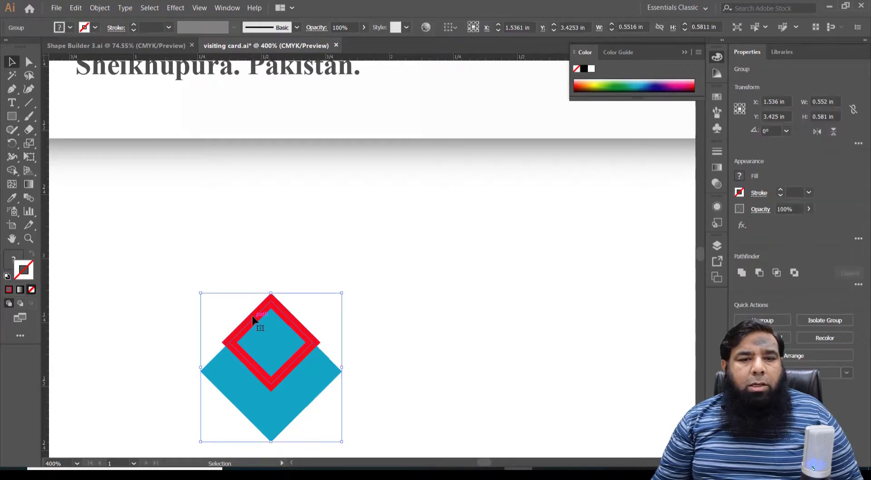
pyautogui.press('y')
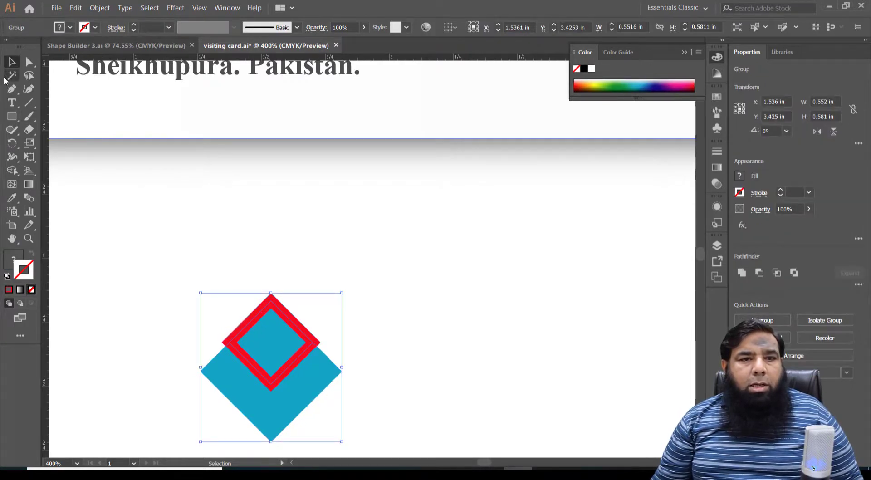
pyautogui.click(265, 306)
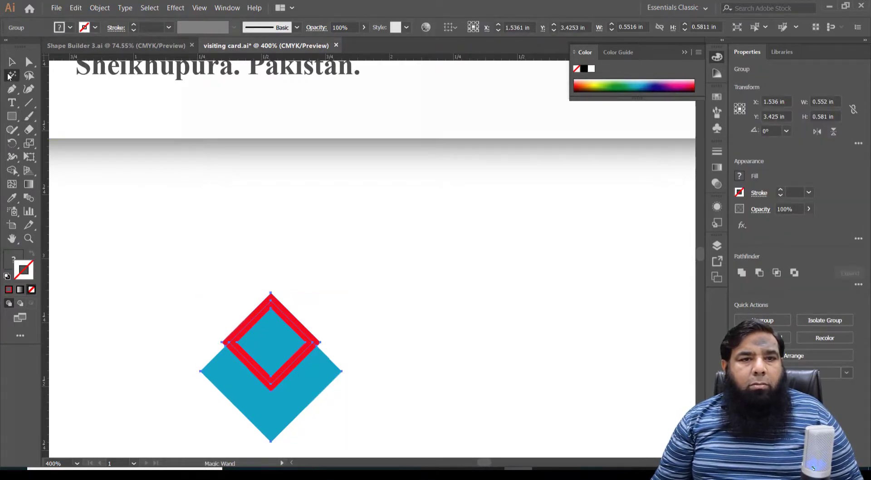
pyautogui.click(253, 314)
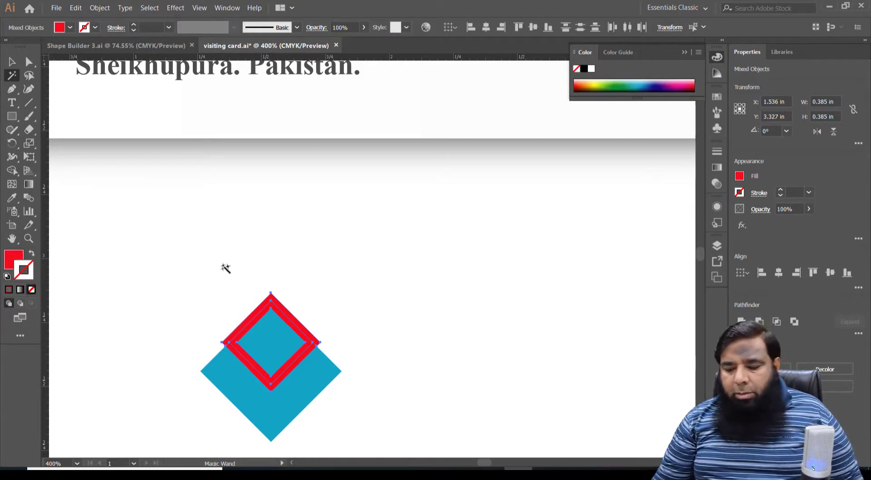
pyautogui.press('Delete')
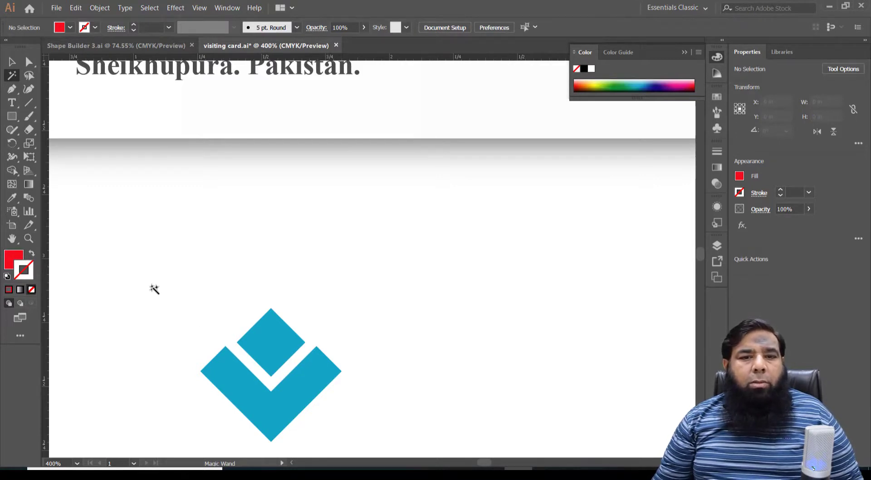
# Step: Shrink the blue diamond-and-chevron mark slightly
pyautogui.press('v')
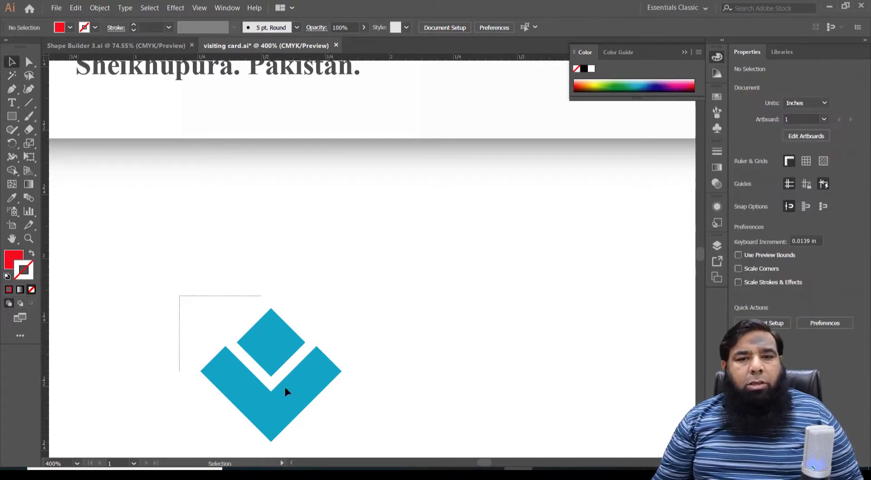
pyautogui.moveTo(348, 414); pyautogui.dragTo(350, 414)
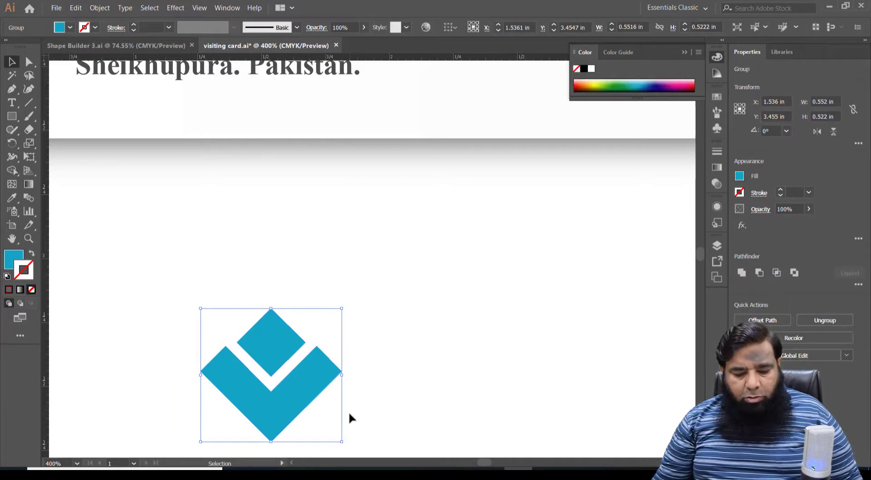
pyautogui.click(343, 439)
pyautogui.moveTo(344, 438); pyautogui.dragTo(309, 404)
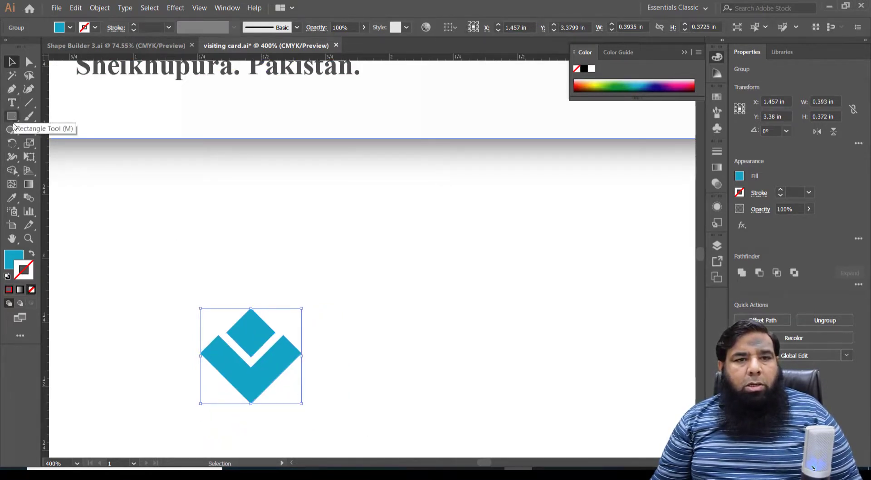
# Step: Draw an unfilled blue circle outline and fit the mark inside it
pyautogui.press('l')
pyautogui.moveTo(406, 258); pyautogui.dragTo(453, 304)
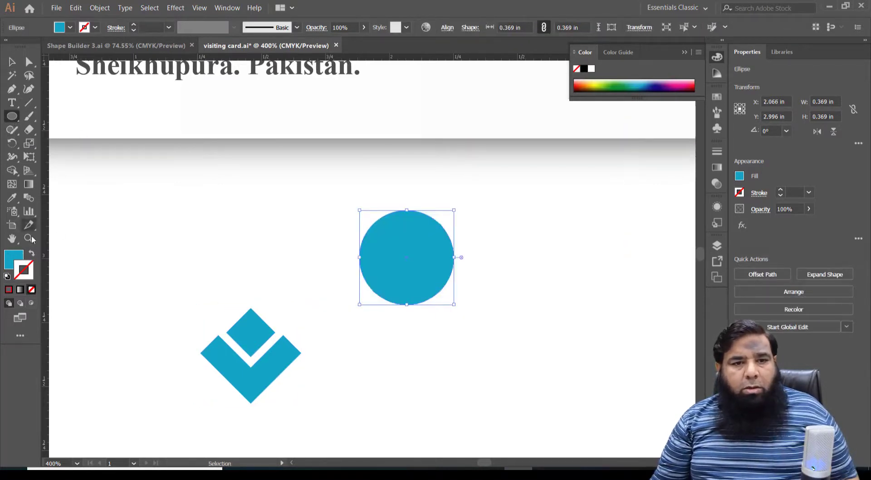
pyautogui.click(32, 254)
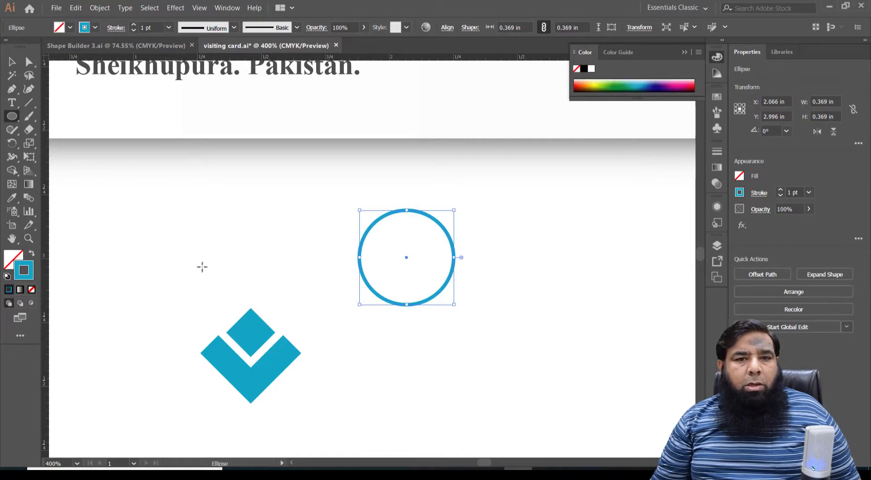
pyautogui.press('v')
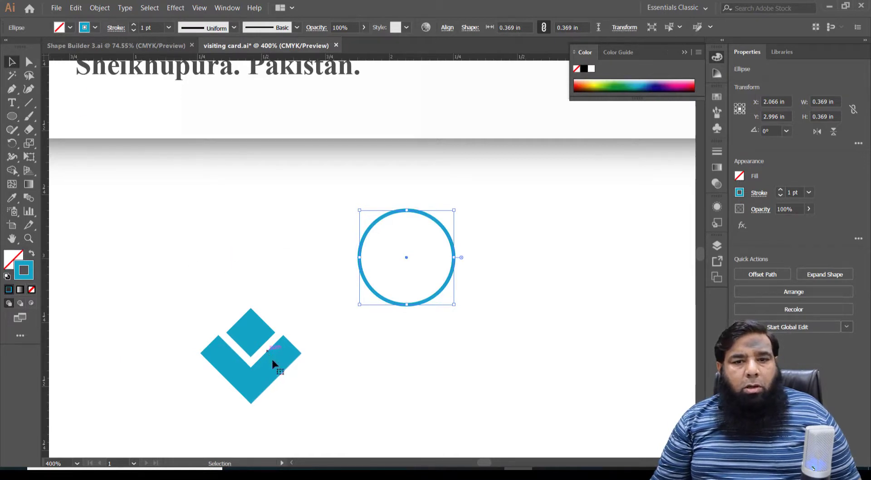
pyautogui.click(272, 361)
pyautogui.moveTo(302, 403)
pyautogui.mouseDown()
pyautogui.moveTo(267, 372)
pyautogui.moveTo(408, 271)
pyautogui.mouseUp()
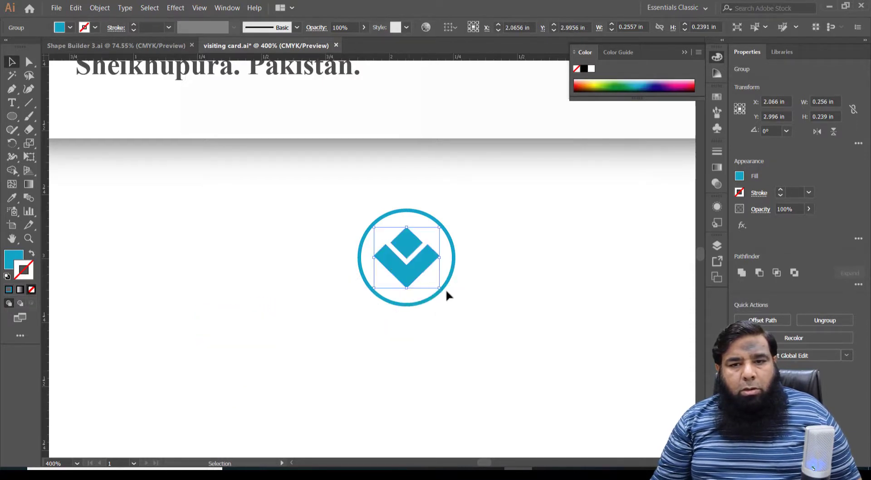
# Step: Resize the circle to about 0.31 in around the centred mark, then deselect
pyautogui.click(447, 284)
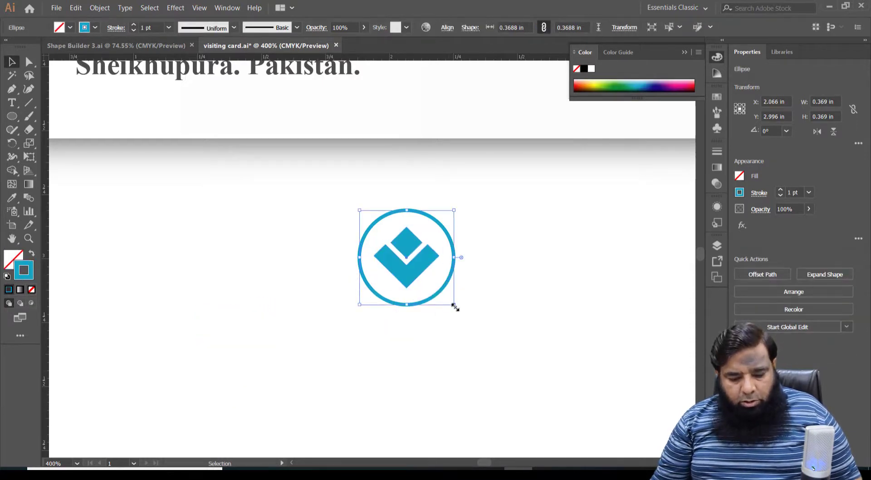
pyautogui.moveTo(454, 304); pyautogui.dragTo(447, 299)
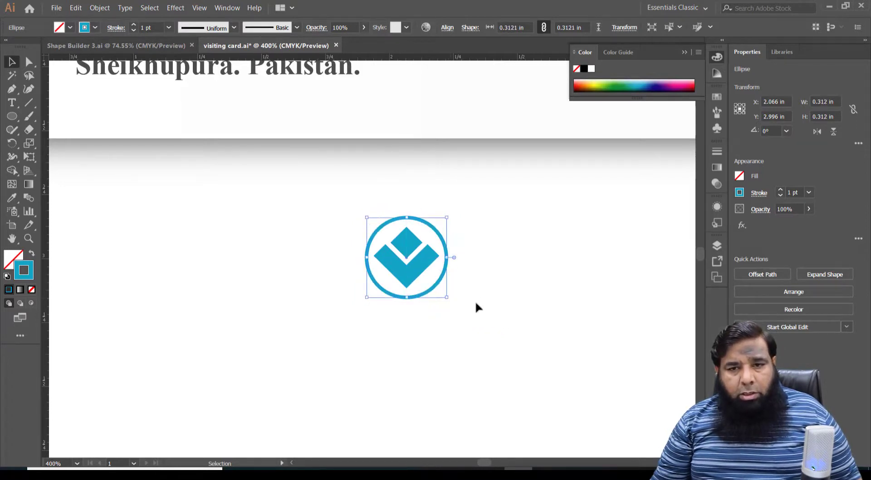
pyautogui.moveTo(499, 191); pyautogui.dragTo(317, 311)
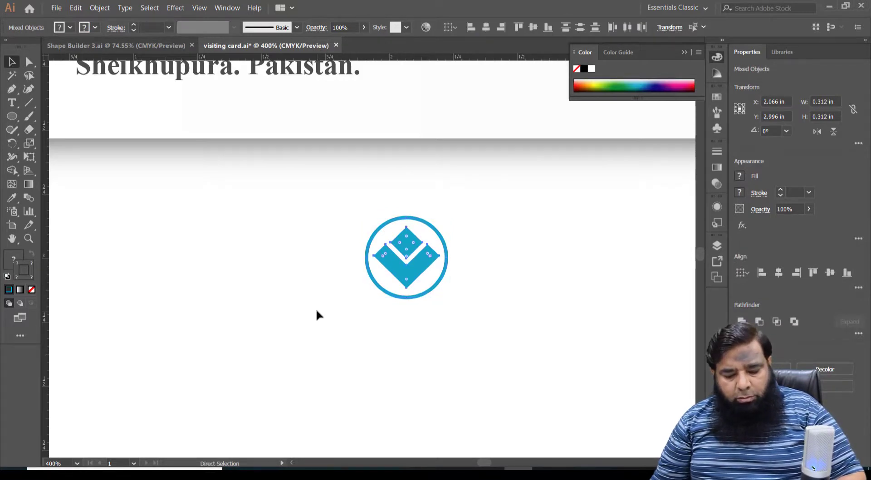
pyautogui.press('v')
pyautogui.click(370, 332)
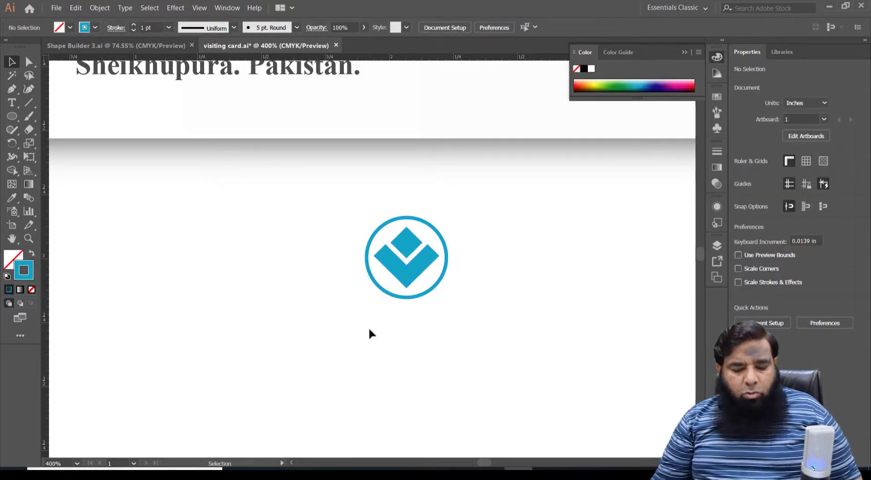
# Step: Enlarge the logo to about 0.46 in and place it in the upper rectangle's top-left corner
pyautogui.hotkey('ctrl', '0')
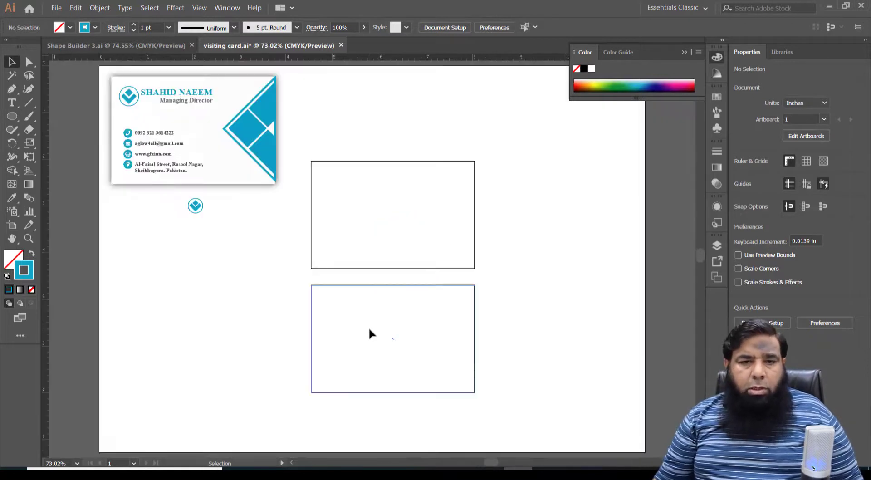
pyautogui.click(198, 209)
pyautogui.moveTo(204, 215); pyautogui.dragTo(332, 186)
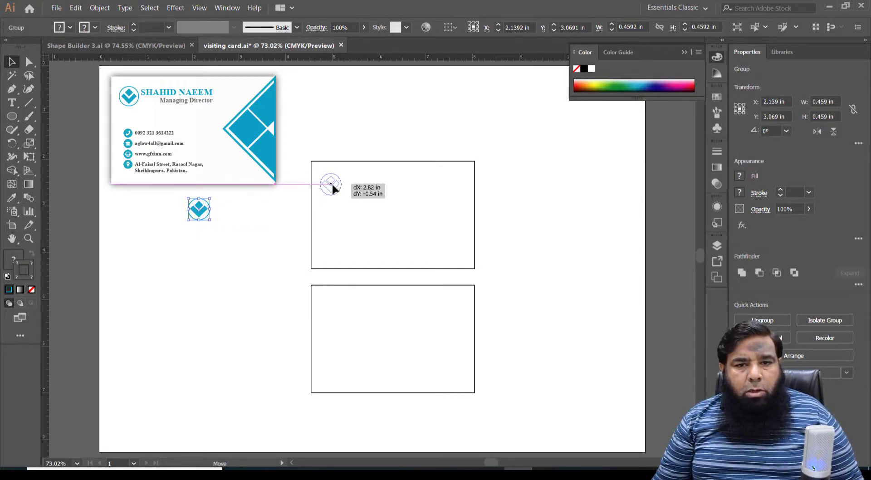
pyautogui.moveTo(332, 183); pyautogui.dragTo(333, 184)
# Step: Give the lower rectangle a 3 pt outline in the card's blue with no fill
pyautogui.click(310, 367)
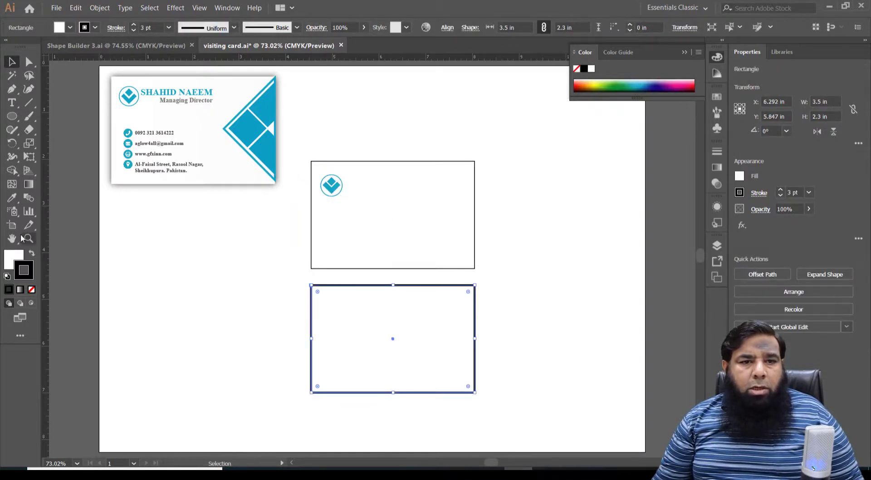
pyautogui.click(11, 198)
pyautogui.click(249, 127)
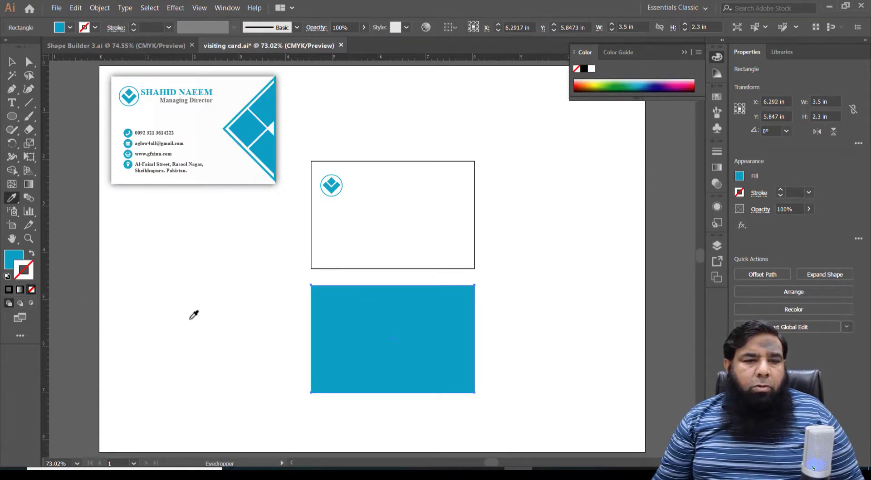
pyautogui.press('v')
pyautogui.click(31, 254)
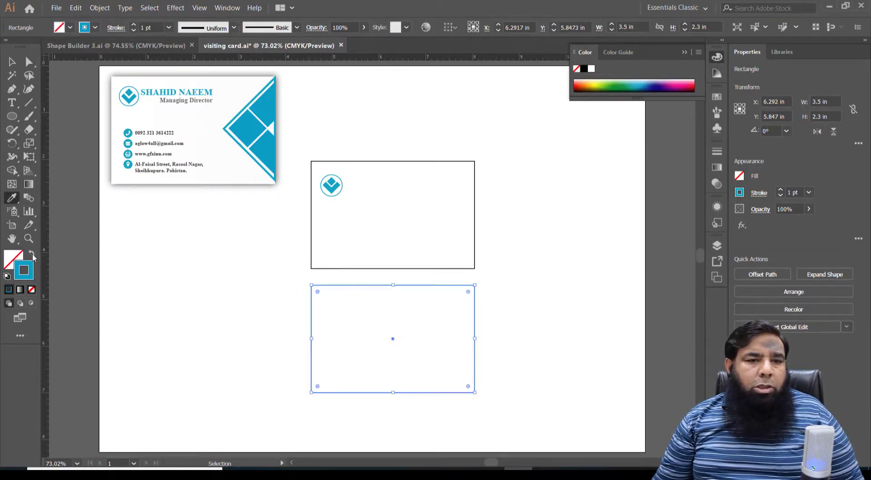
pyautogui.press('v')
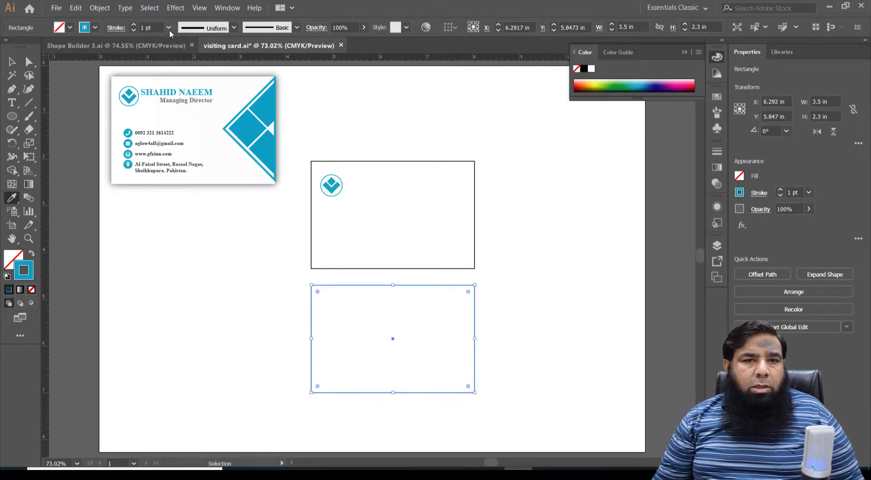
pyautogui.click(168, 27)
pyautogui.click(182, 102)
pyautogui.press('i')
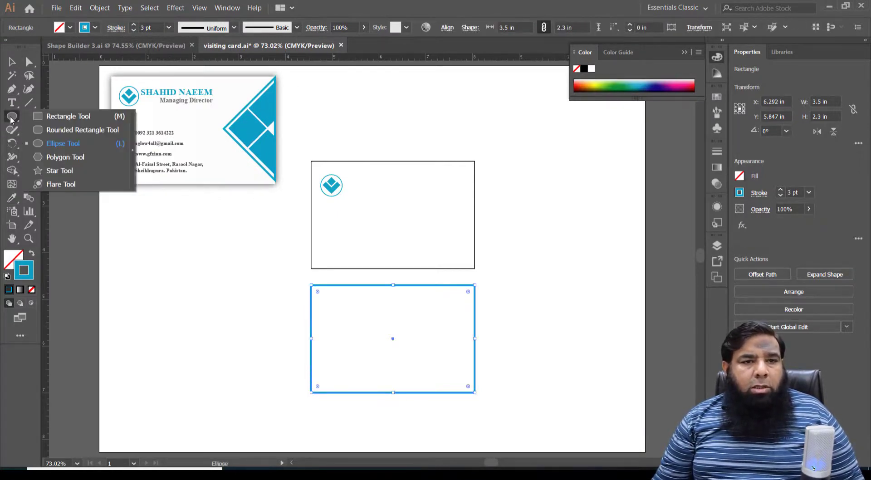
# Step: Draw a solid blue square in the blue frame's top-left corner
pyautogui.moveTo(11, 119); pyautogui.dragTo(59, 116)
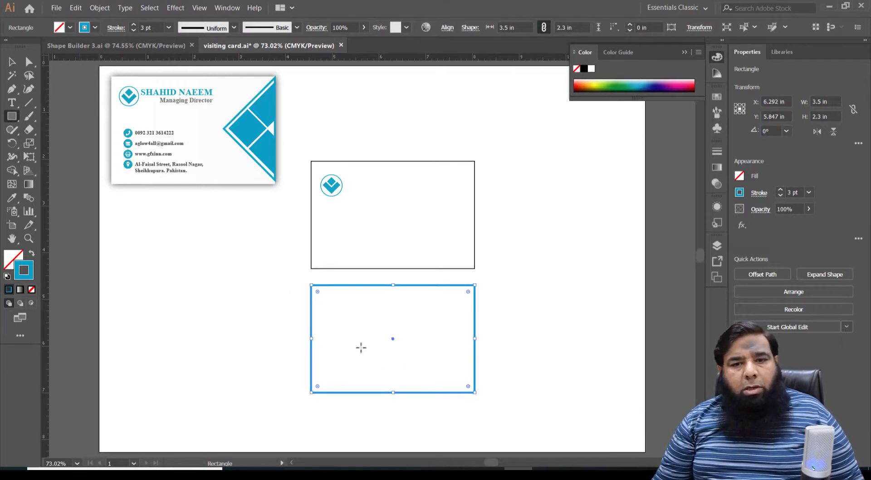
pyautogui.keyDown('alt'); pyautogui.scroll(3, 340, 321); pyautogui.keyUp('alt')
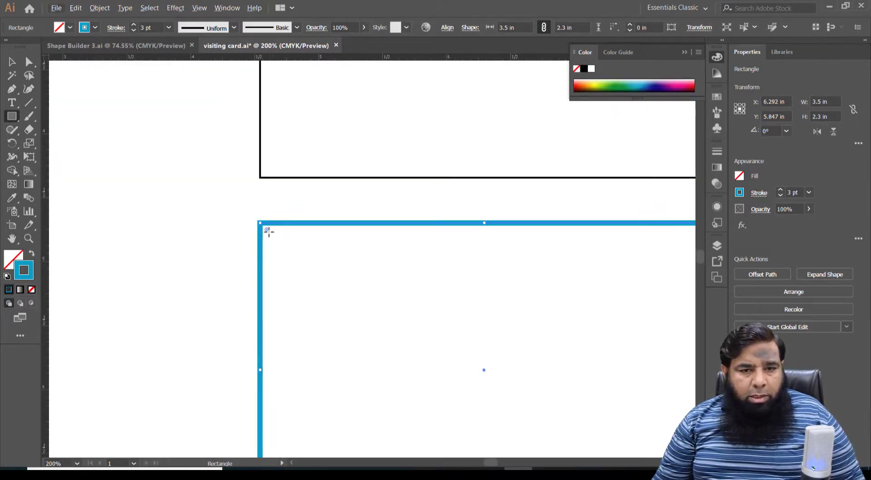
pyautogui.moveTo(269, 233)
pyautogui.mouseDown()
pyautogui.moveTo(323, 276)
pyautogui.moveTo(311, 268)
pyautogui.mouseUp()
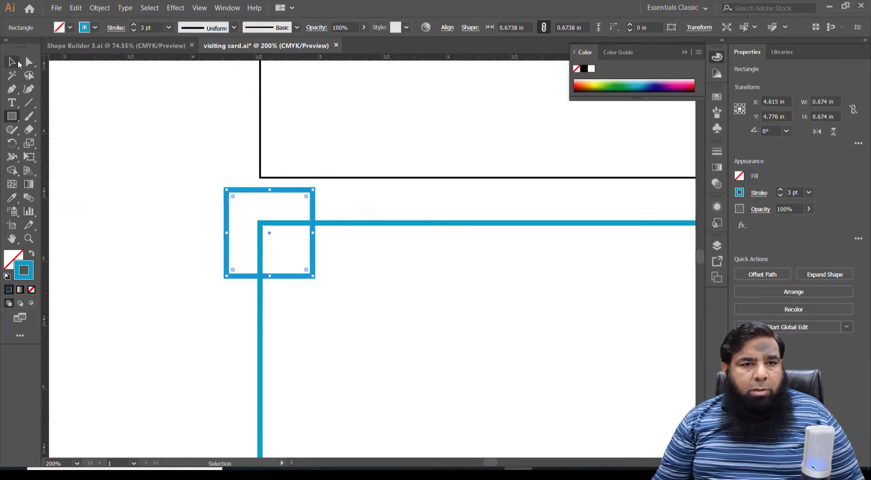
pyautogui.click(12, 61)
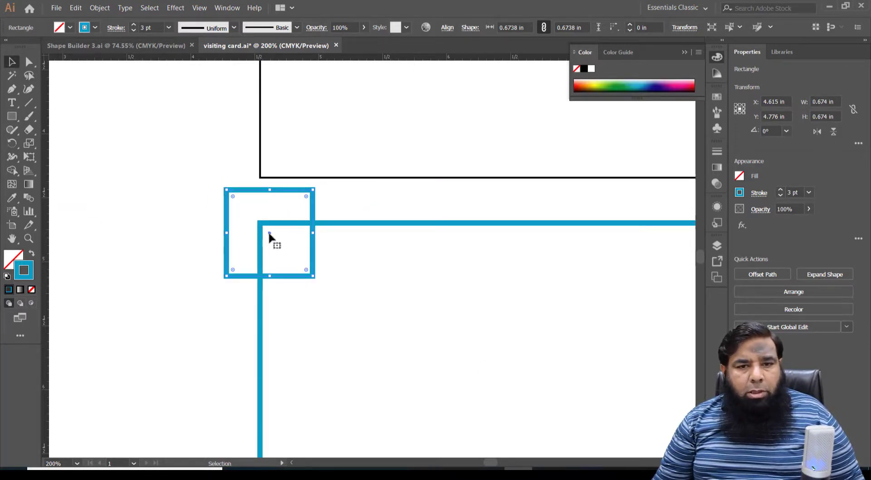
pyautogui.moveTo(270, 233); pyautogui.dragTo(313, 279)
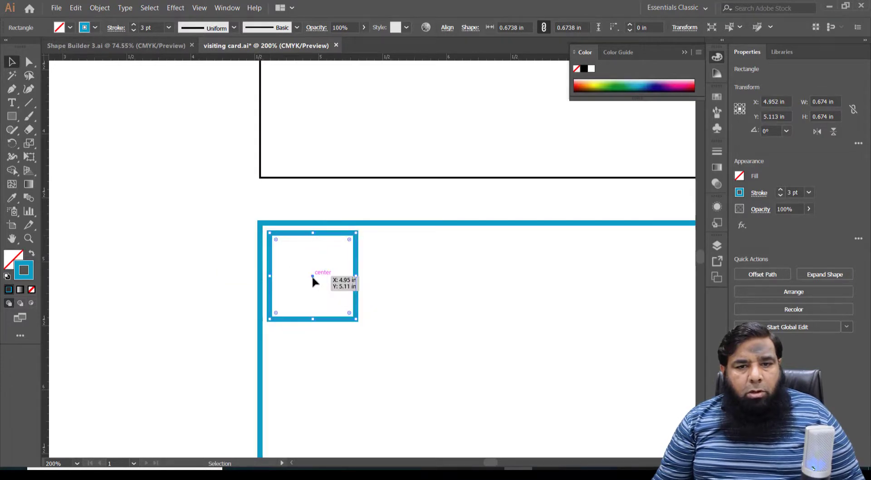
pyautogui.click(31, 254)
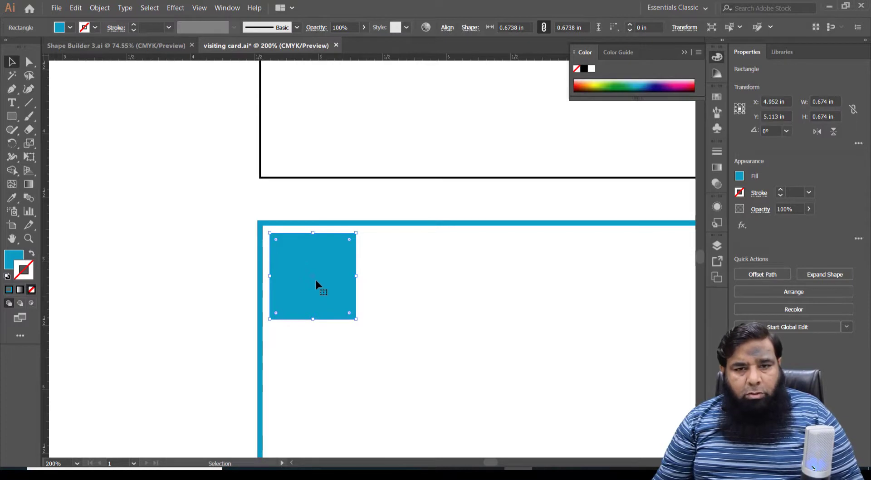
# Step: Copy the square into a wide bar to its right and a tall bar below it
pyautogui.moveTo(317, 284); pyautogui.dragTo(411, 284)
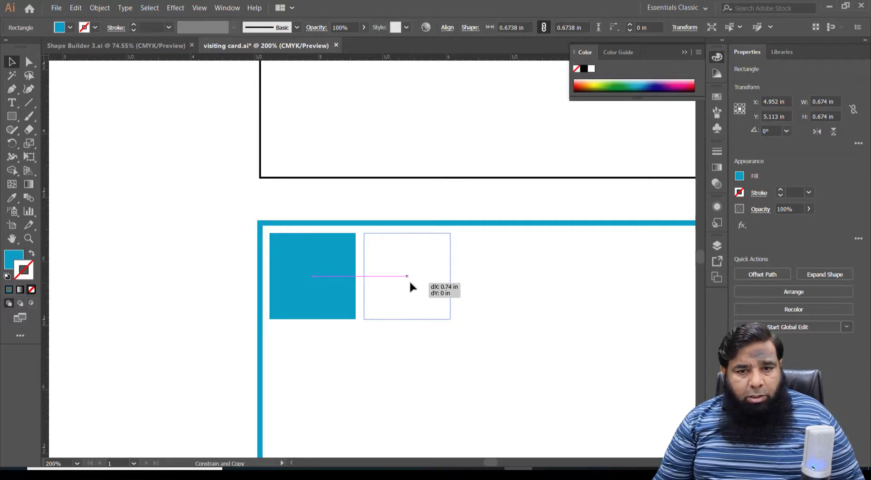
pyautogui.moveTo(409, 283); pyautogui.dragTo(592, 279)
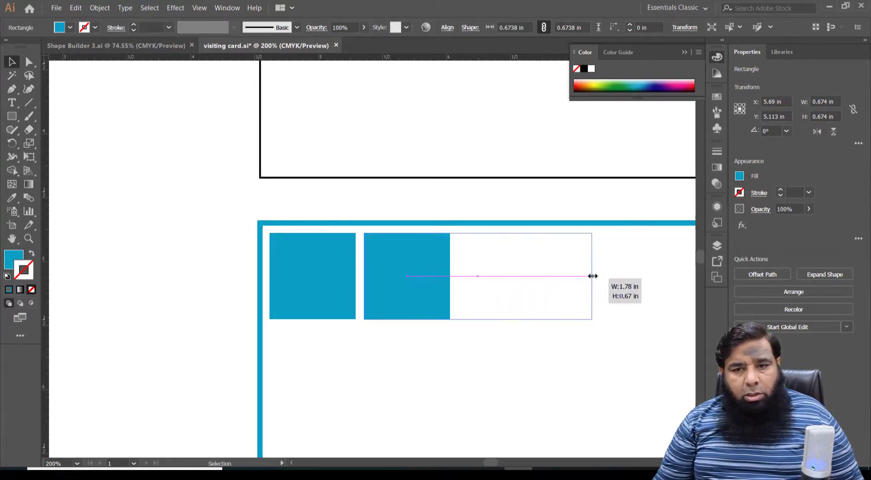
pyautogui.click(327, 296)
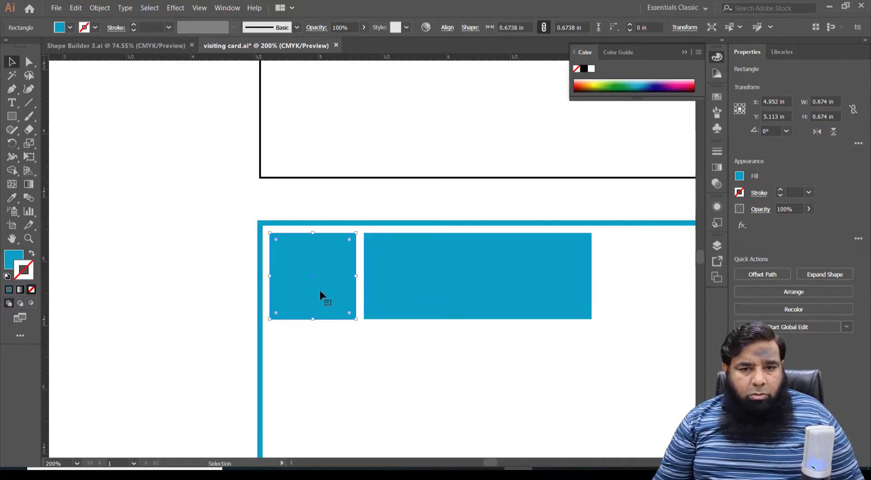
pyautogui.moveTo(314, 280); pyautogui.dragTo(313, 352)
pyautogui.moveTo(312, 362); pyautogui.dragTo(313, 371)
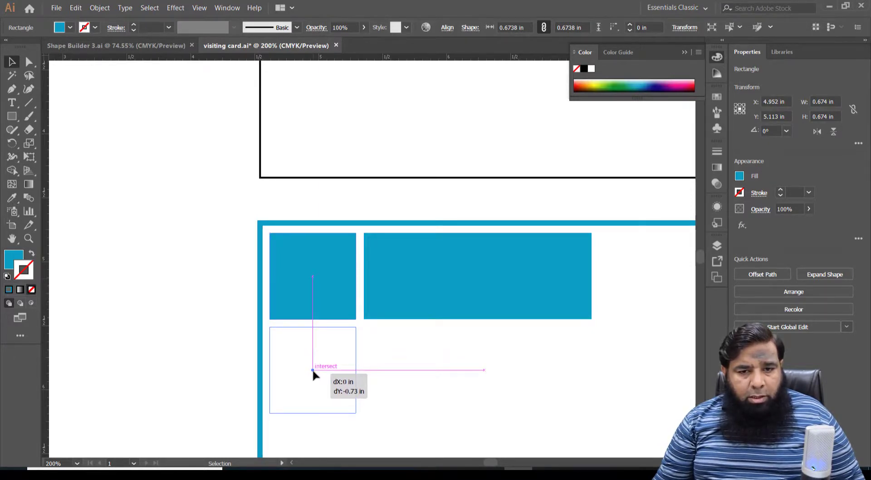
pyautogui.moveTo(313, 371); pyautogui.dragTo(313, 371)
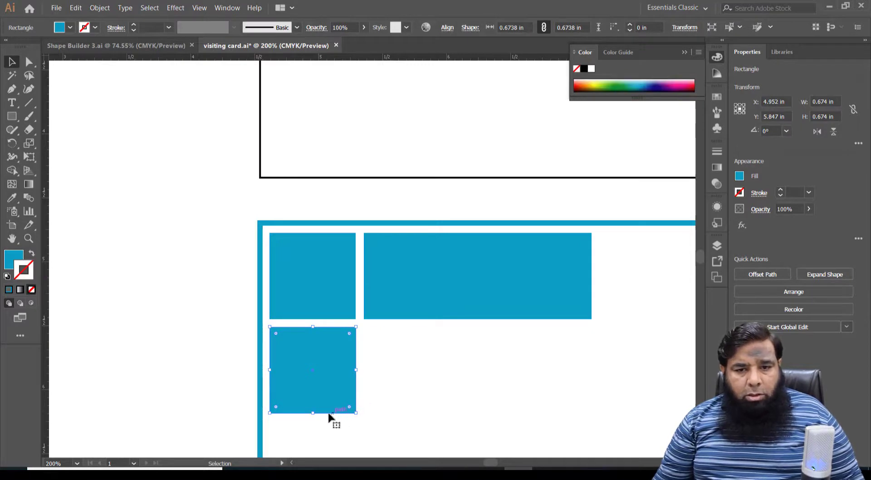
pyautogui.moveTo(314, 413); pyautogui.dragTo(313, 450)
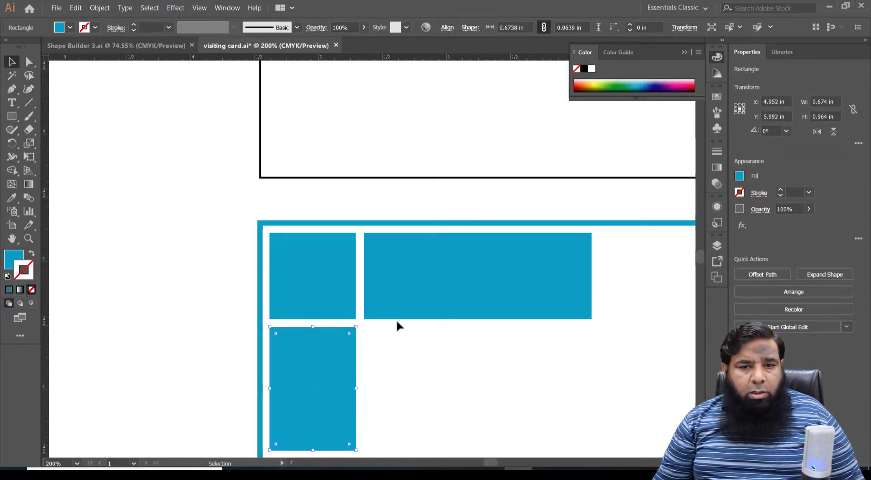
# Step: Nudge the wide bar left, zoom out, and select the frame with all blue blocks
pyautogui.click(397, 286)
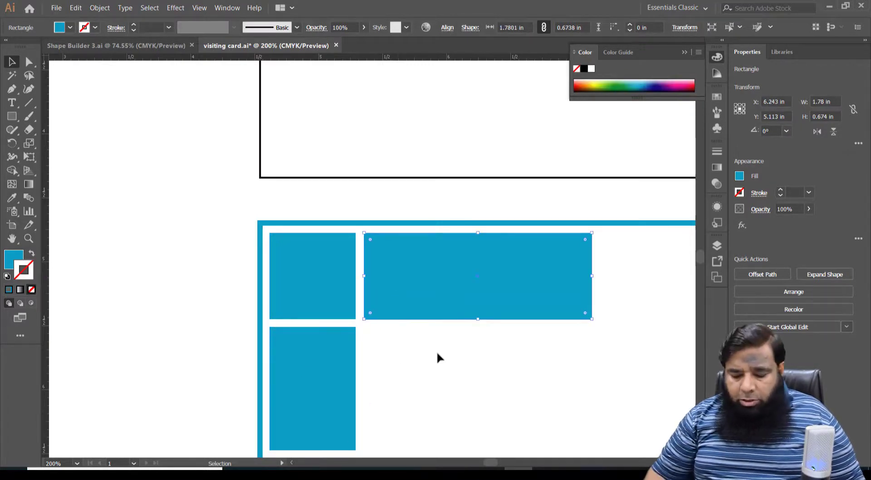
pyautogui.press('Left')
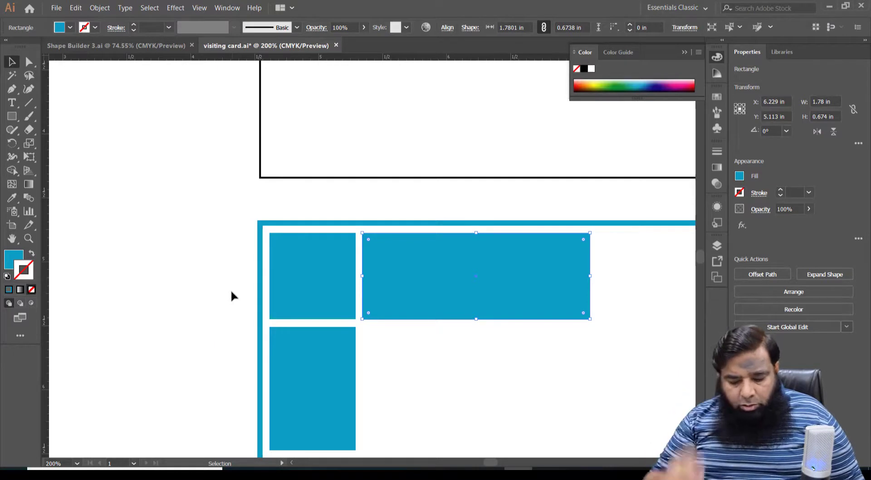
pyautogui.hotkey('ctrl', '0')
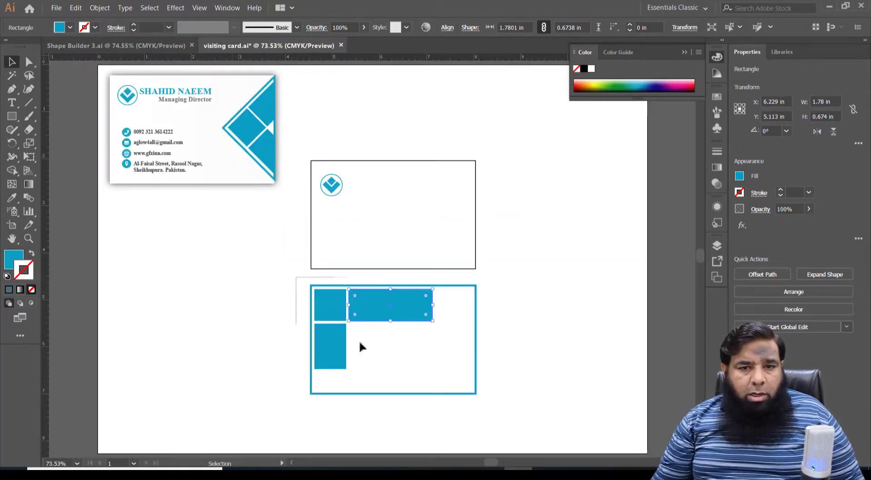
pyautogui.moveTo(360, 343); pyautogui.dragTo(485, 384)
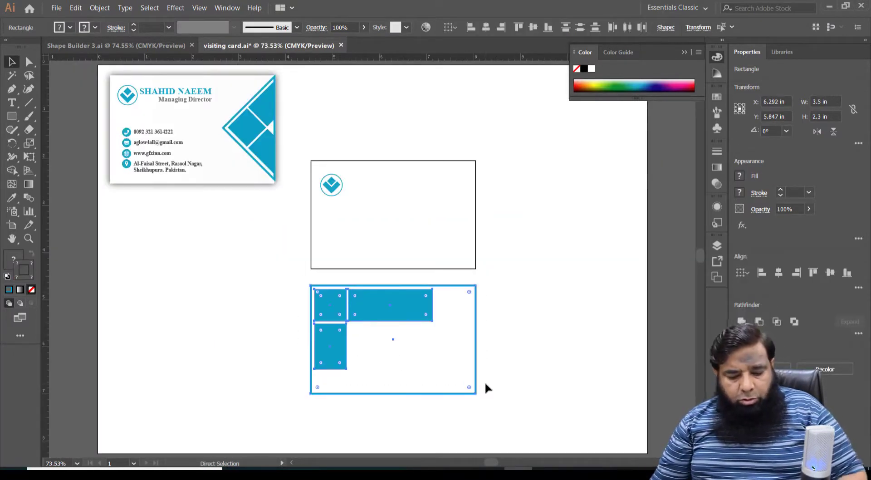
# Step: Group the blue frame and L-shaped blocks, tilt the group, and move it over the card's right edge
pyautogui.hotkey('ctrl', 'g')
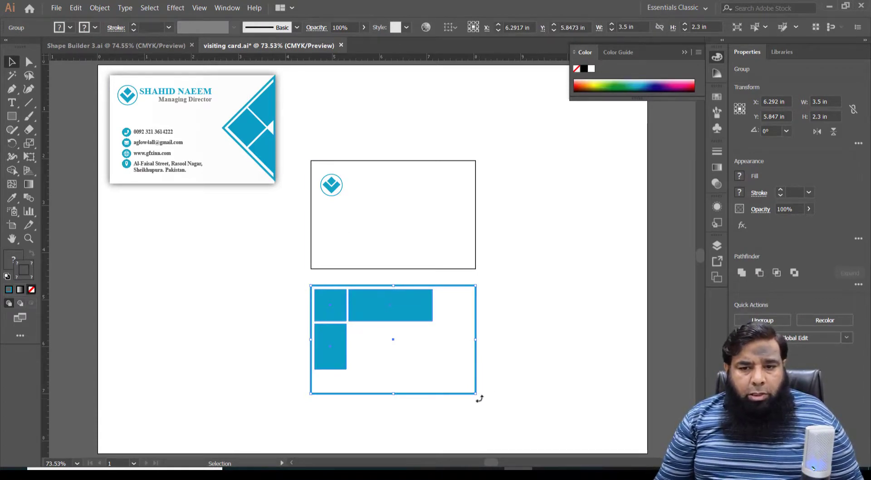
pyautogui.moveTo(480, 399)
pyautogui.mouseDown()
pyautogui.moveTo(499, 370)
pyautogui.moveTo(494, 321)
pyautogui.mouseUp()
pyautogui.hotkey('ctrl', 'z')
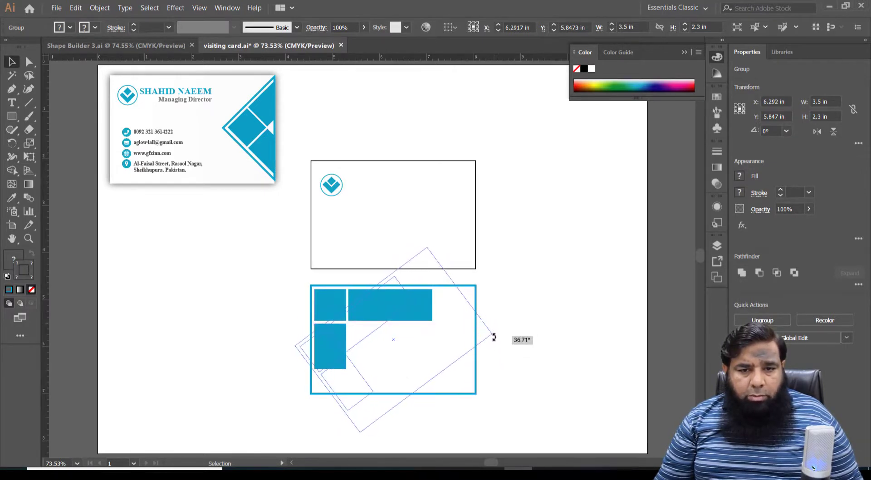
pyautogui.moveTo(494, 321); pyautogui.dragTo(482, 356)
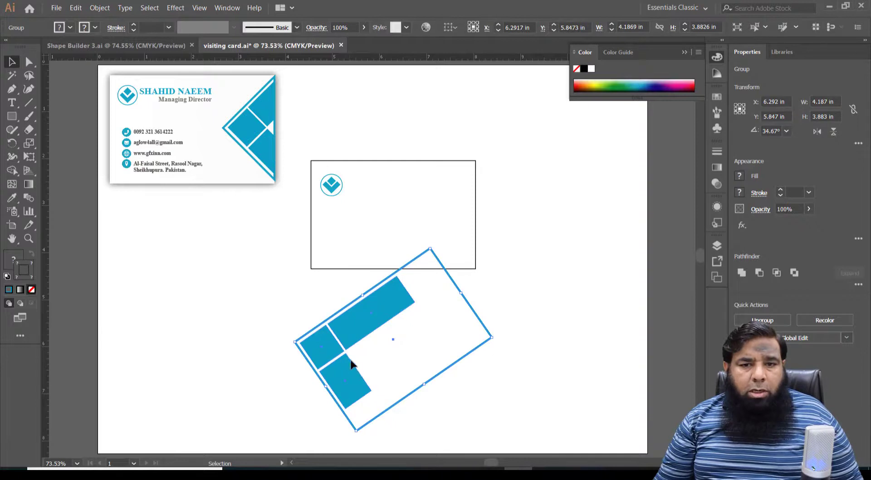
pyautogui.moveTo(352, 363)
pyautogui.mouseDown()
pyautogui.moveTo(480, 220)
pyautogui.moveTo(472, 220)
pyautogui.mouseUp()
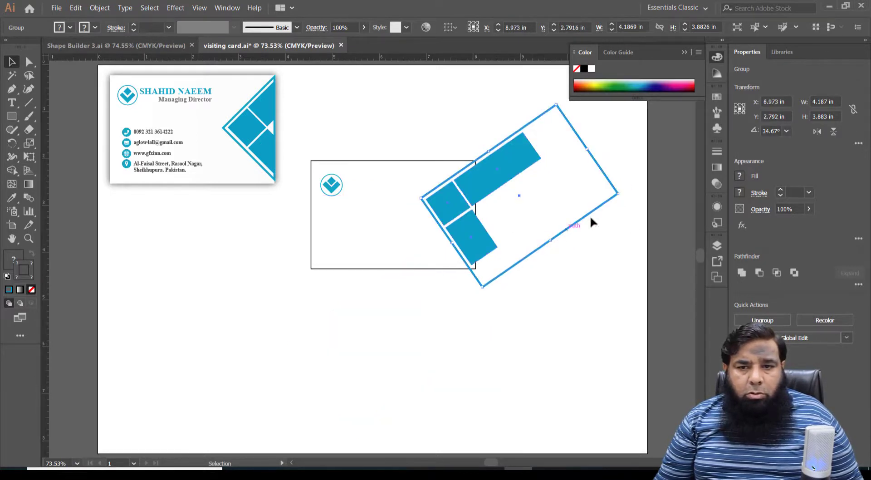
# Step: Shrink the group slightly, rotate it to about 43°, nudge it into place, and select it with the card
pyautogui.moveTo(618, 193); pyautogui.dragTo(609, 194)
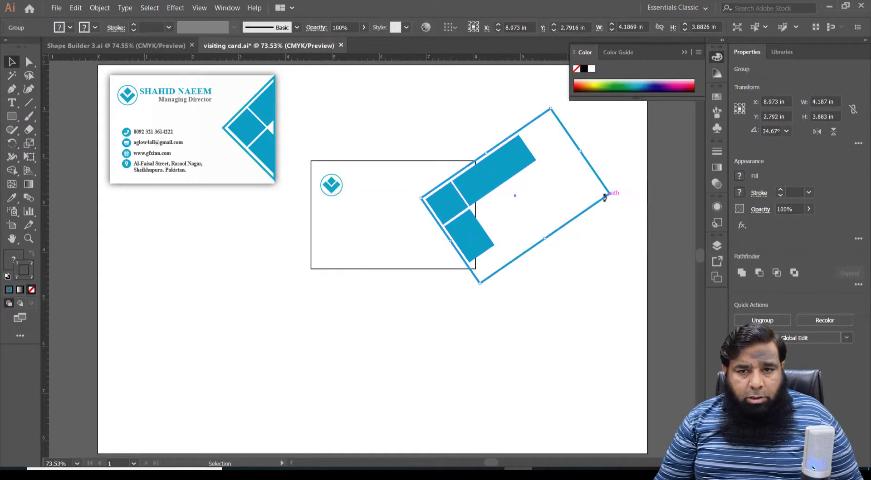
pyautogui.click(511, 217)
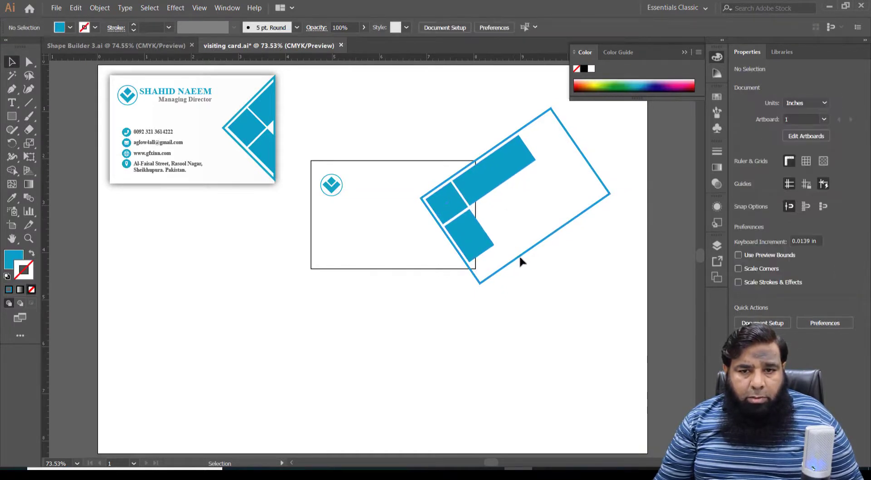
pyautogui.moveTo(520, 257); pyautogui.dragTo(529, 262)
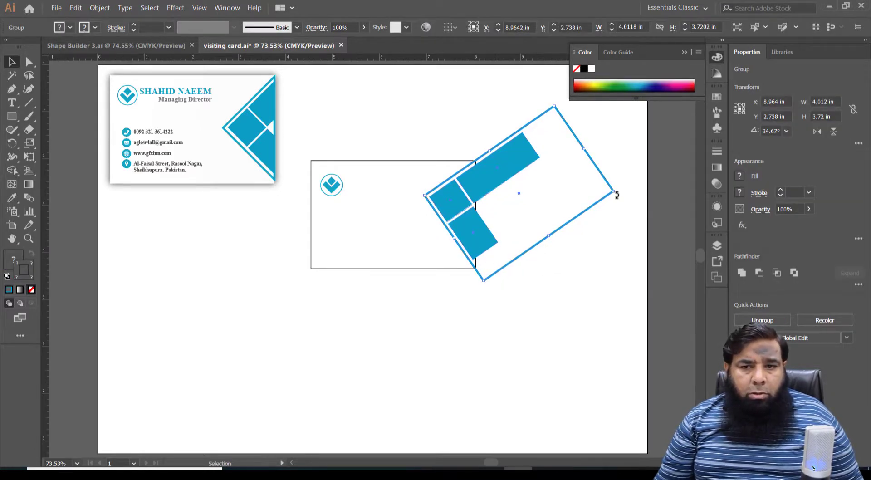
pyautogui.moveTo(616, 194); pyautogui.dragTo(615, 190)
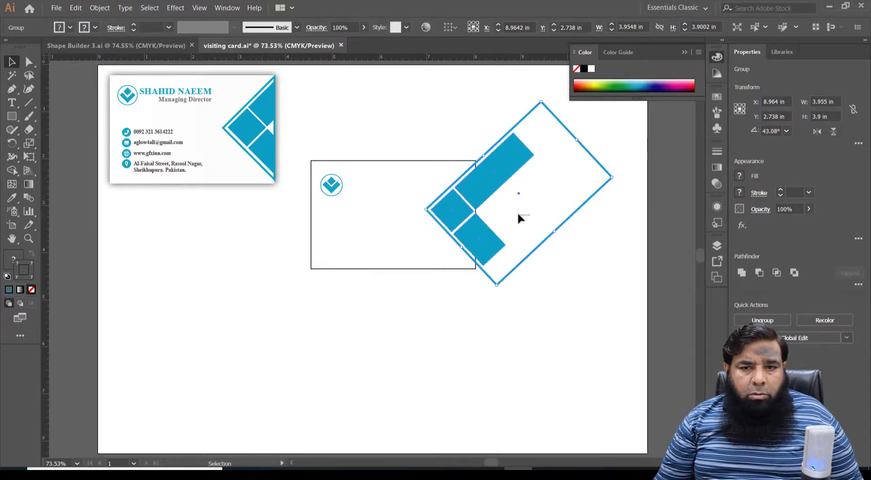
pyautogui.moveTo(518, 211); pyautogui.dragTo(513, 212)
pyautogui.press('Down')
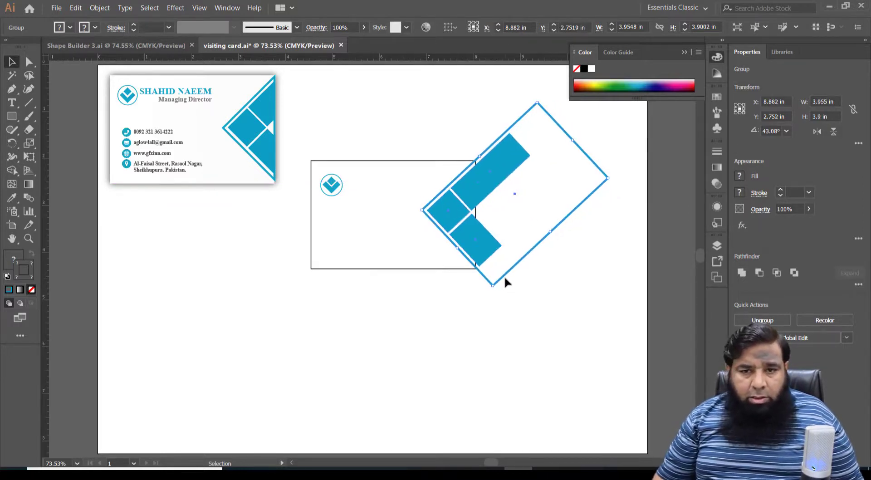
pyautogui.press('Left')
pyautogui.press('Left')
pyautogui.press('Left')
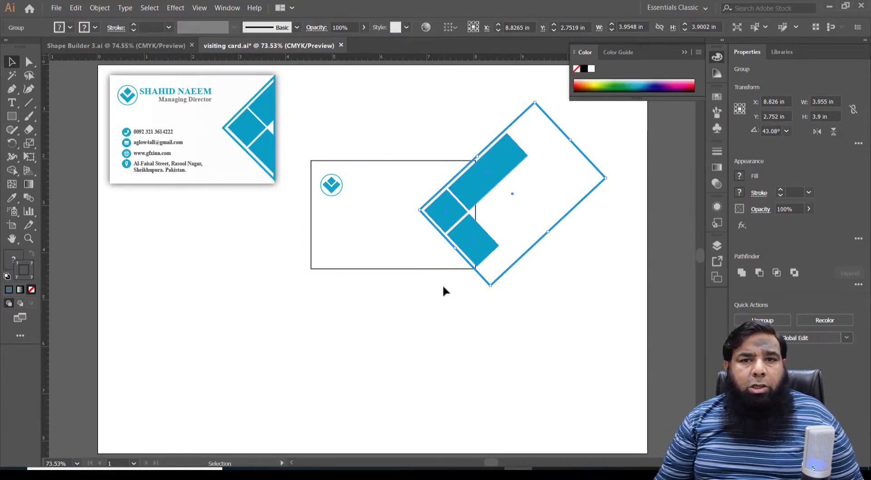
pyautogui.moveTo(422, 141); pyautogui.dragTo(561, 277)
# Step: Use Shape Builder across the blue pieces so the tilted design ends flush at the card's right edge
pyautogui.click(12, 170)
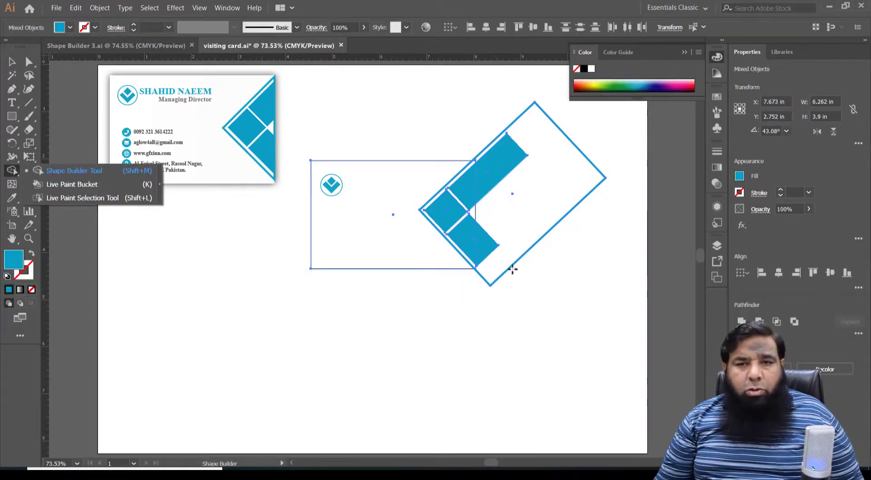
pyautogui.click(487, 145)
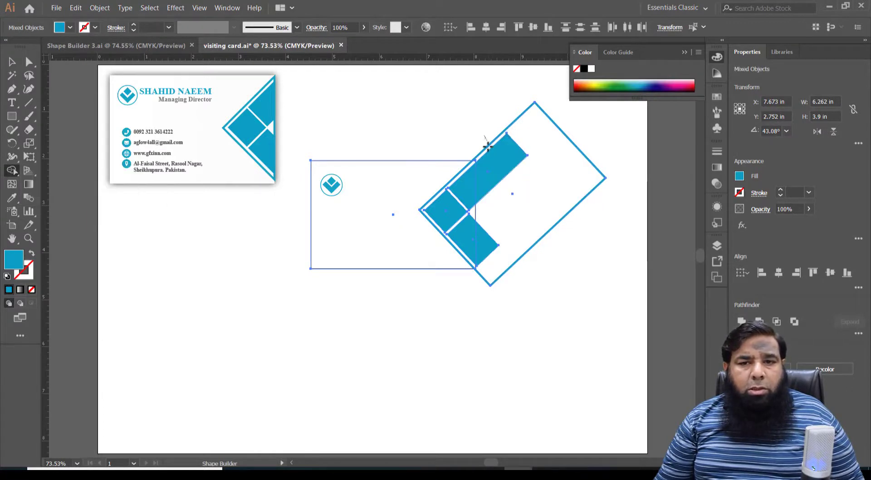
pyautogui.moveTo(487, 146); pyautogui.dragTo(489, 295)
pyautogui.press('v')
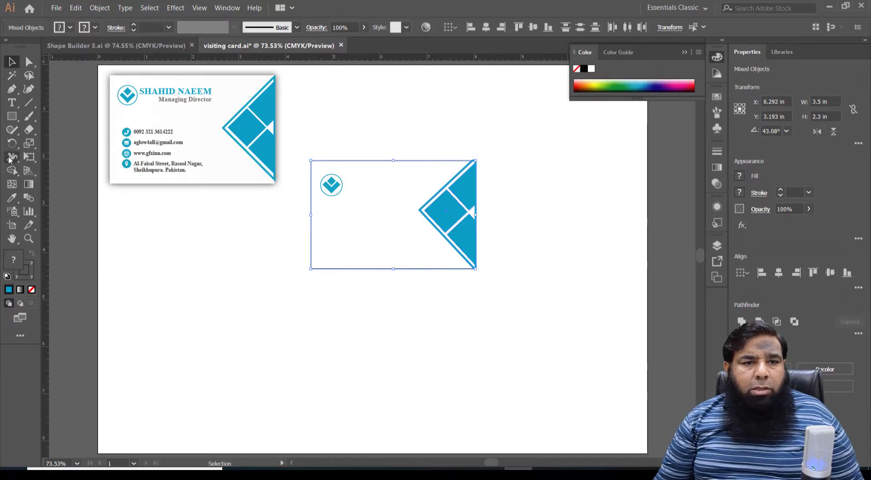
# Step: Type the person's name and 'Managing Director' as two text lines below the card, then select both
pyautogui.click(12, 103)
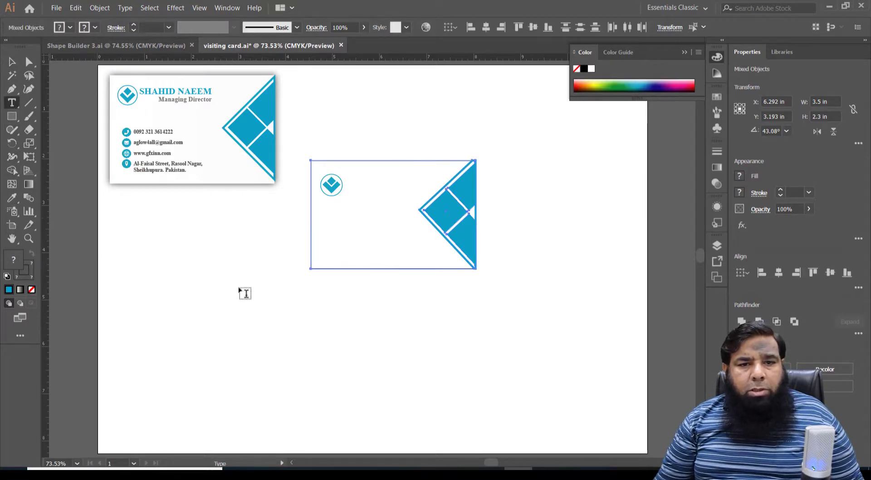
pyautogui.click(245, 318)
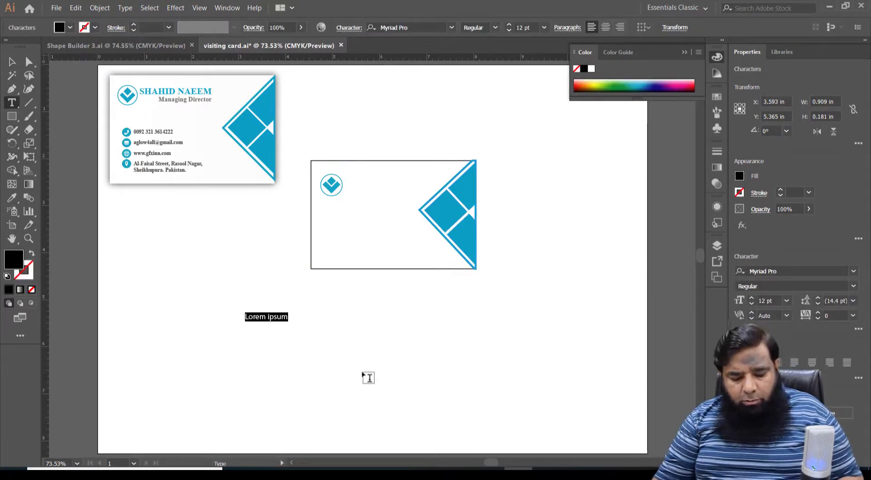
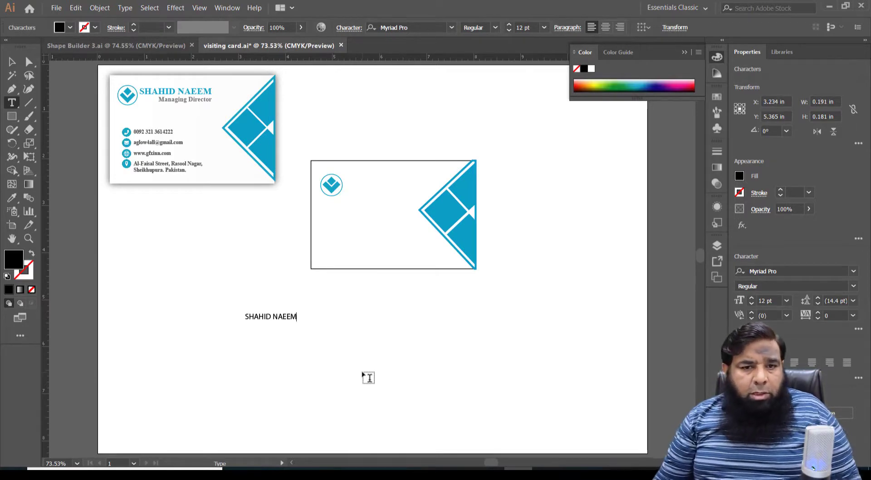
pyautogui.click(304, 341)
pyautogui.write('Manag')
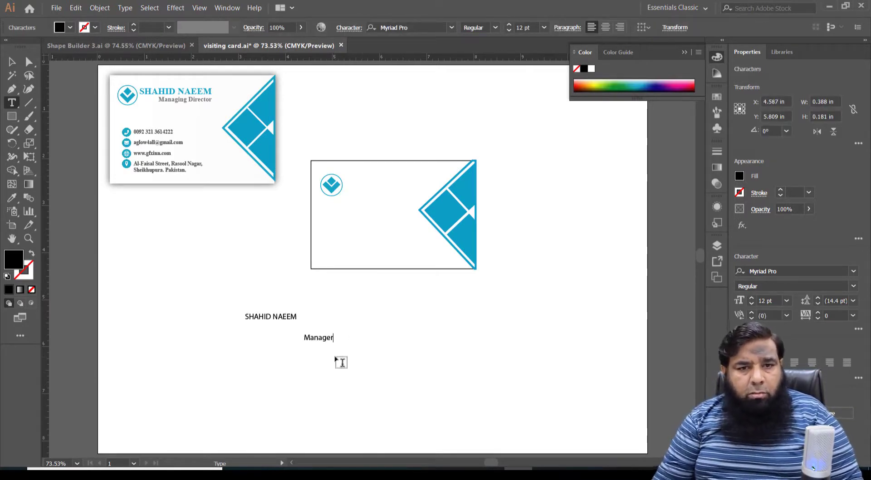
pyautogui.write('ing Director')
pyautogui.press('Escape')
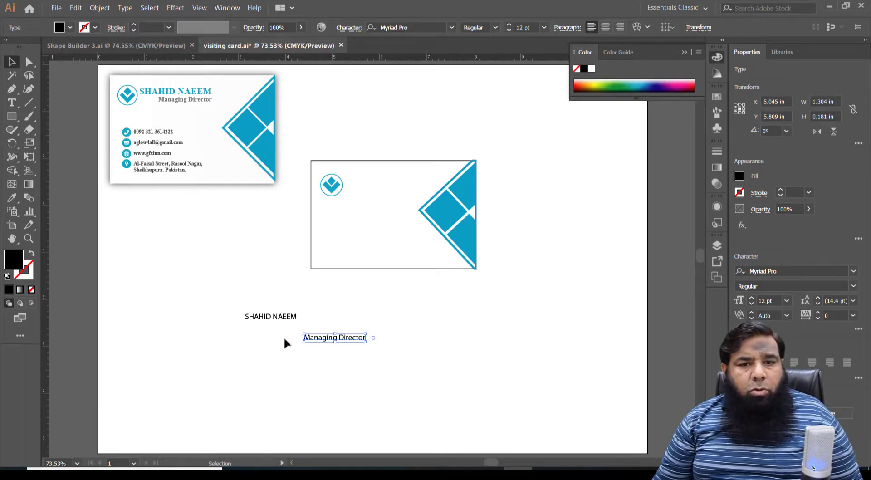
pyautogui.moveTo(235, 307); pyautogui.dragTo(365, 373)
pyautogui.click(452, 28)
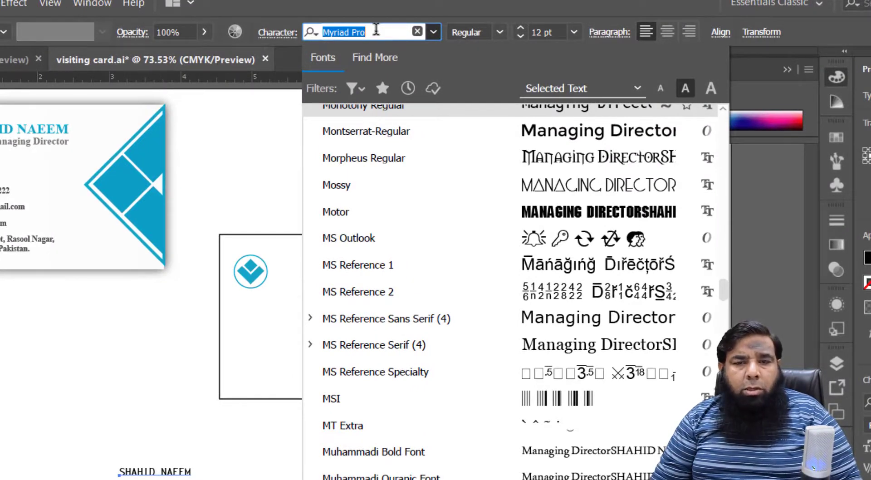
# Step: Set both text lines in Times New Roman Bold
pyautogui.write('Time')
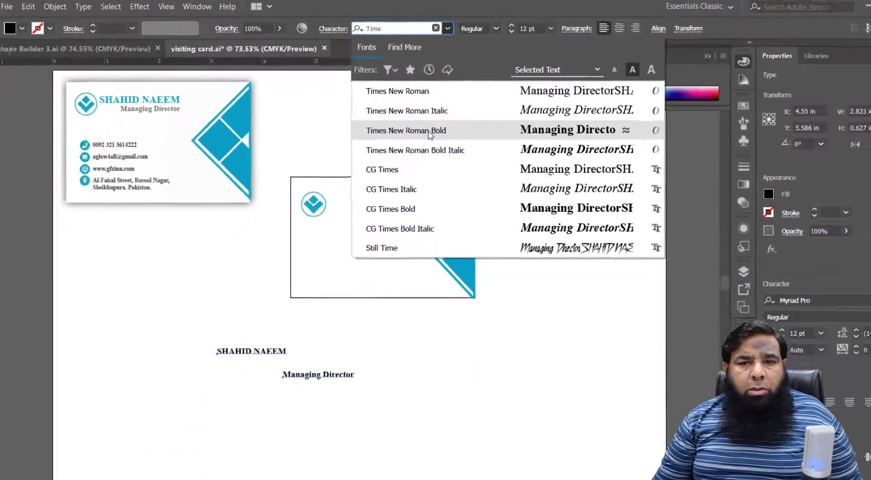
pyautogui.click(377, 171)
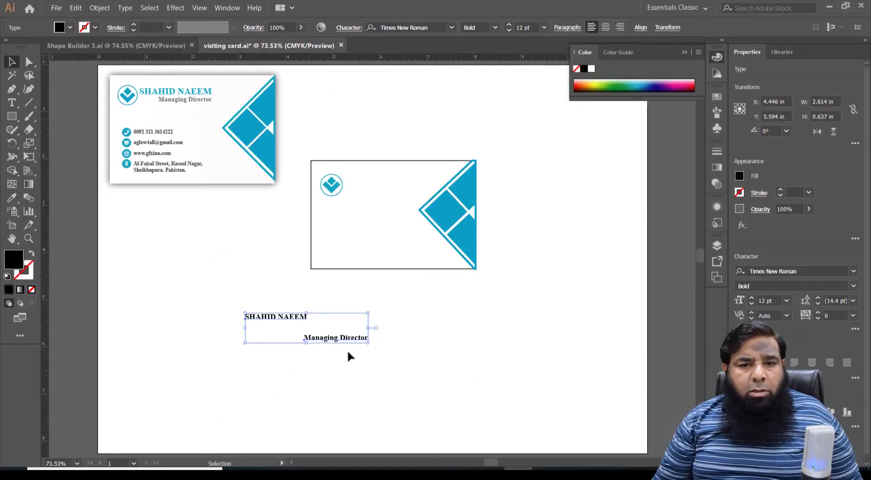
pyautogui.click(393, 335)
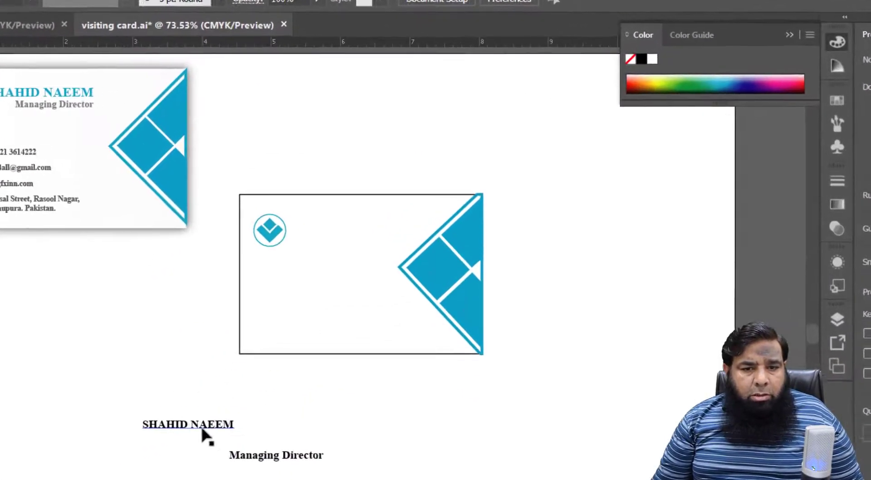
# Step: Move the name line above the card, adjust the logo slightly, and set the name to 14 pt
pyautogui.click(205, 435)
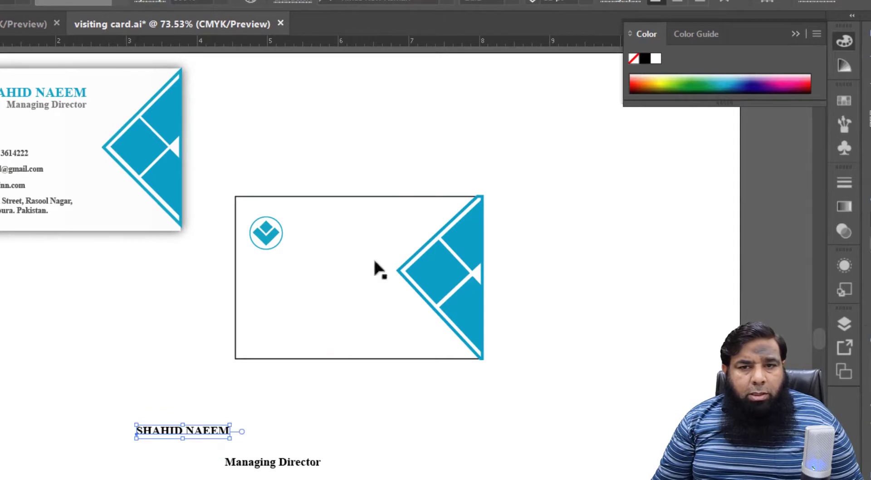
pyautogui.click(584, 2)
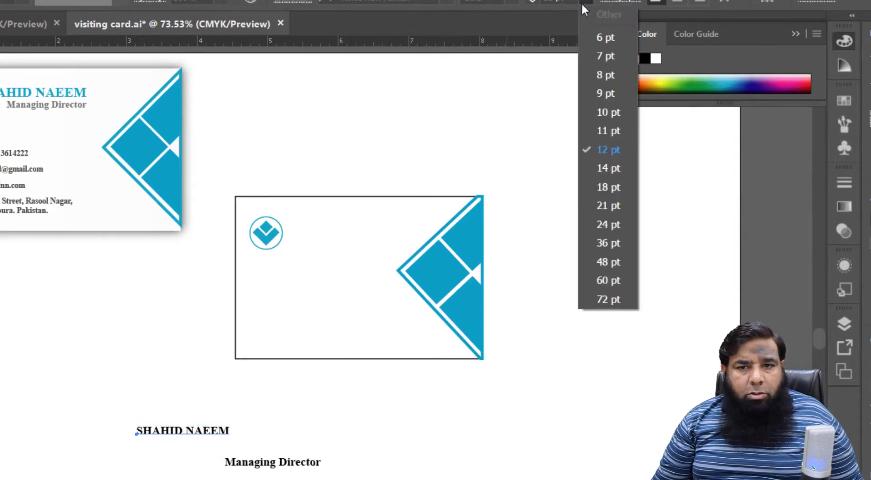
pyautogui.click(616, 187)
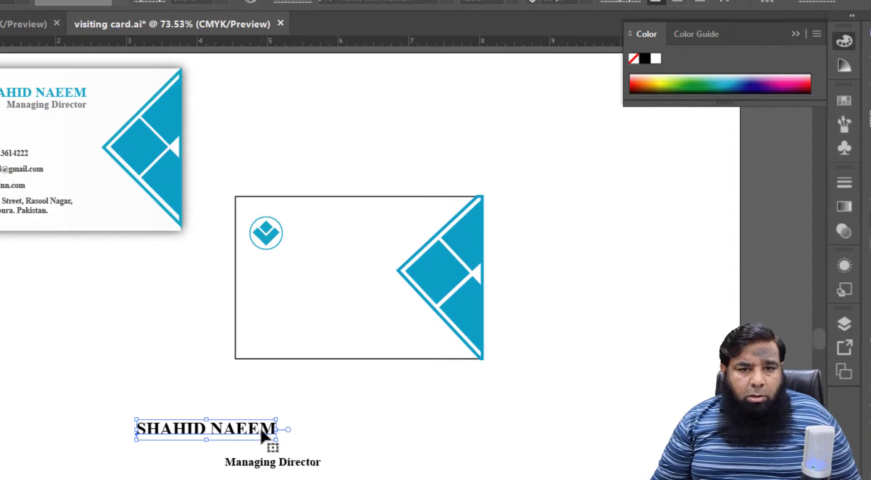
pyautogui.moveTo(271, 426)
pyautogui.mouseDown()
pyautogui.moveTo(416, 235)
pyautogui.moveTo(408, 125)
pyautogui.mouseUp()
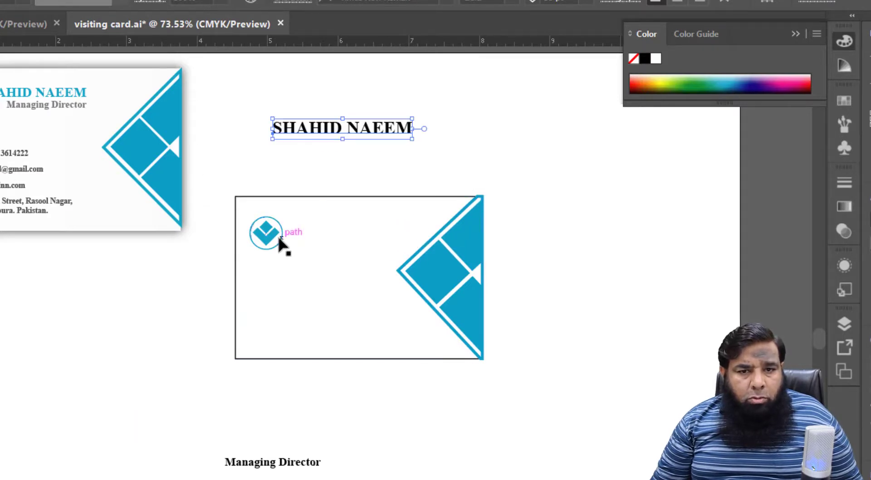
pyautogui.moveTo(270, 237); pyautogui.dragTo(263, 235)
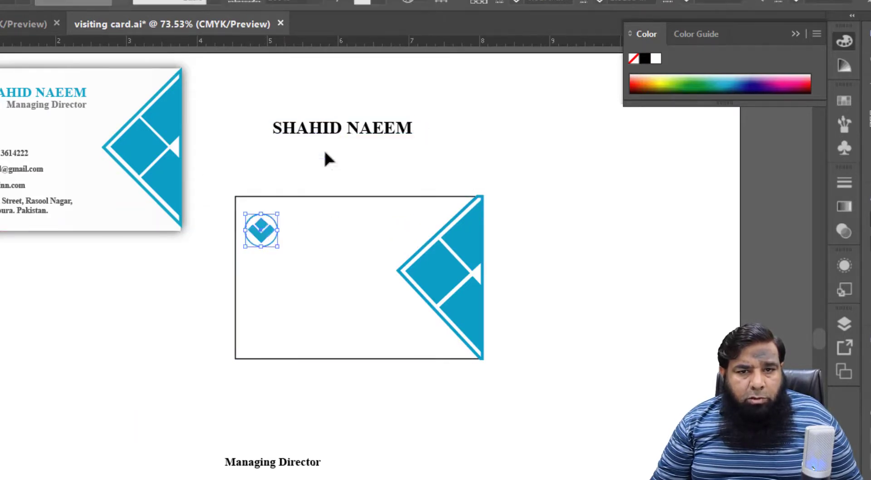
pyautogui.click(354, 129)
pyautogui.click(586, 2)
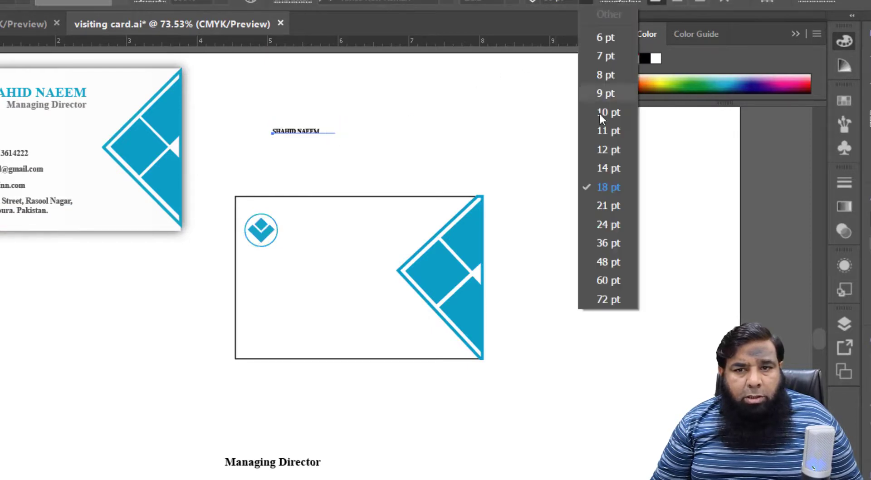
pyautogui.click(604, 167)
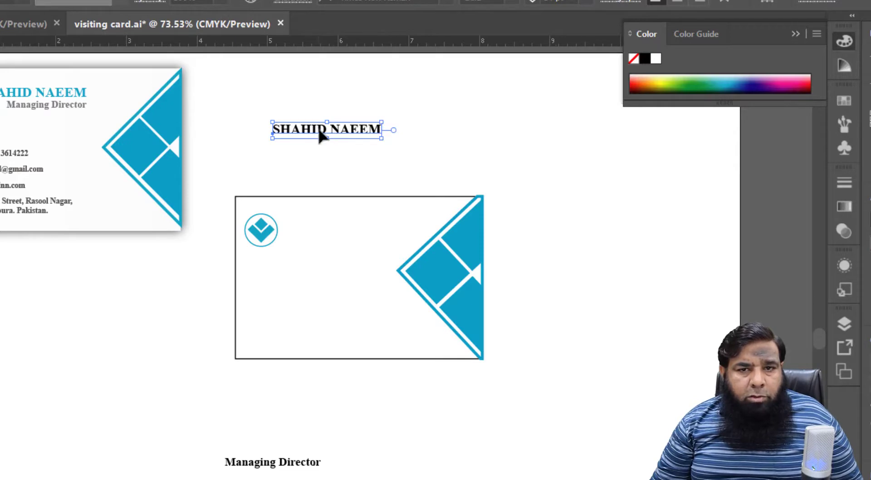
# Step: Move the name beside the logo and colour it with the card's blue via the Eyedropper
pyautogui.moveTo(322, 131)
pyautogui.mouseDown()
pyautogui.moveTo(323, 231)
pyautogui.moveTo(331, 228)
pyautogui.mouseUp()
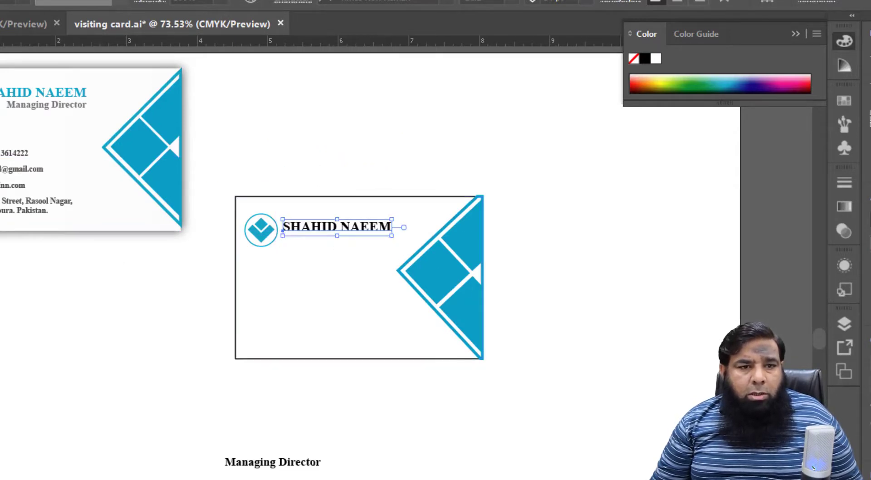
pyautogui.press('i')
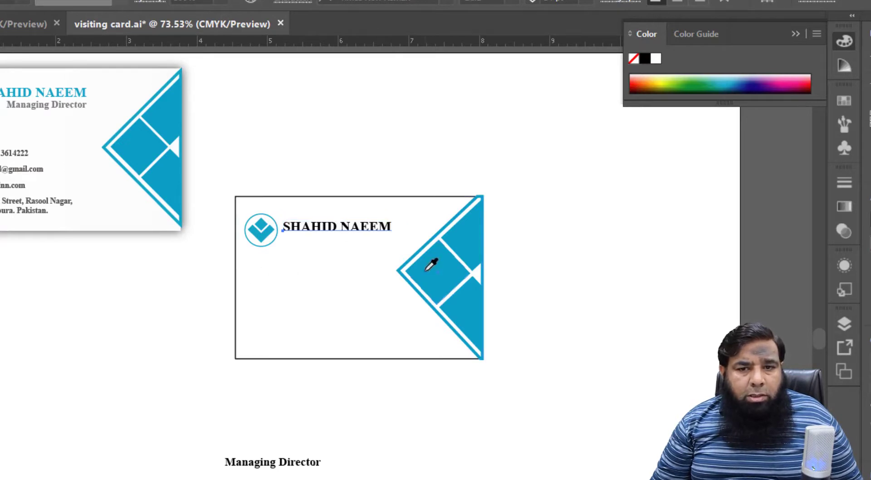
pyautogui.click(429, 260)
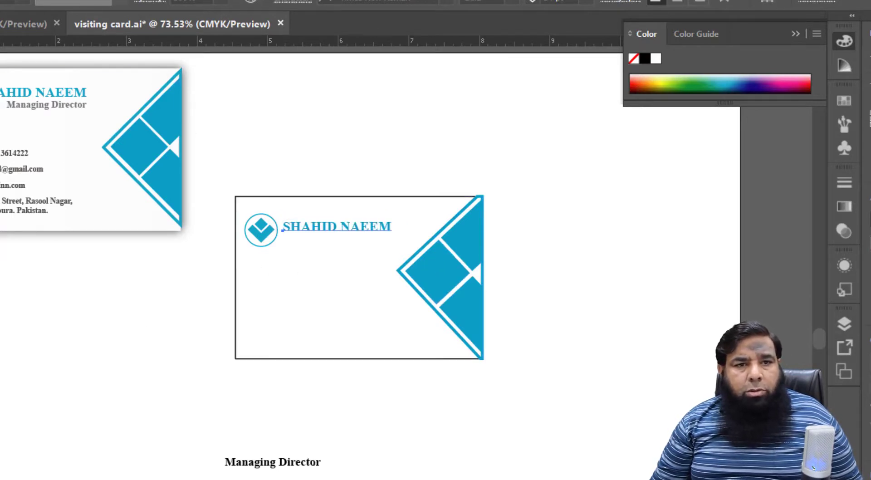
pyautogui.press('v')
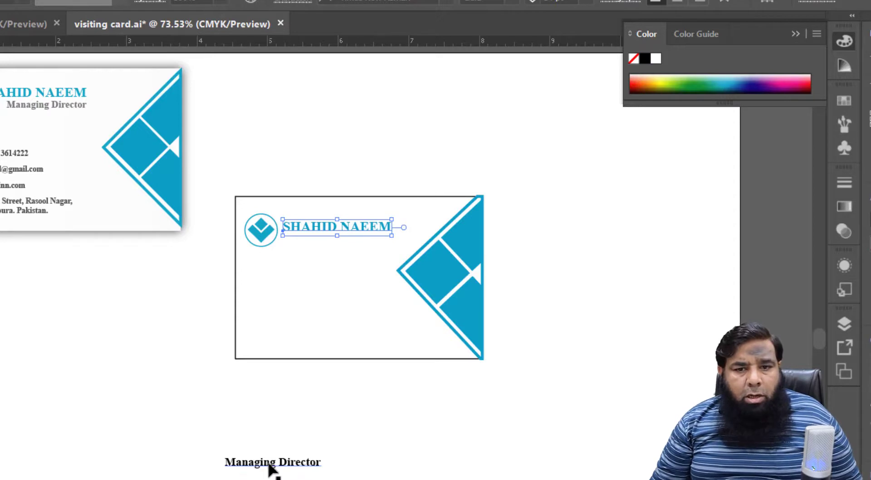
# Step: Make 'Managing Director' 10 pt dark grey (K=70) and place it under the name
pyautogui.click(269, 465)
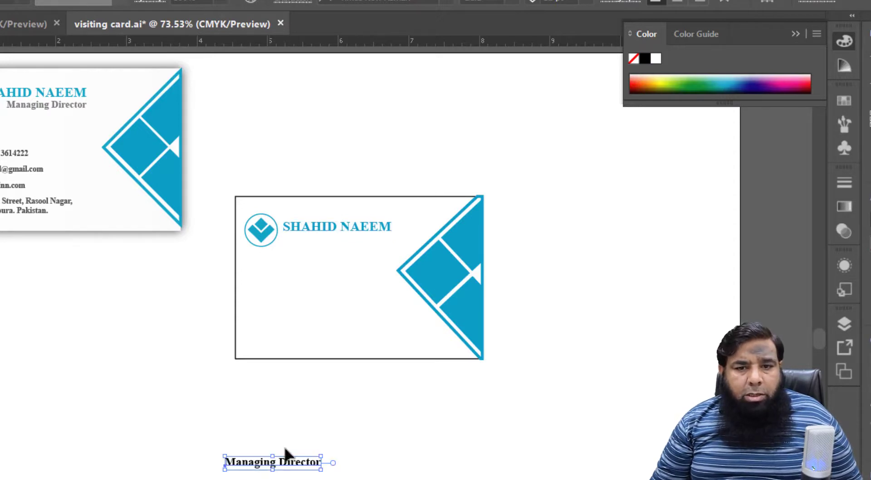
pyautogui.click(587, 4)
pyautogui.click(601, 114)
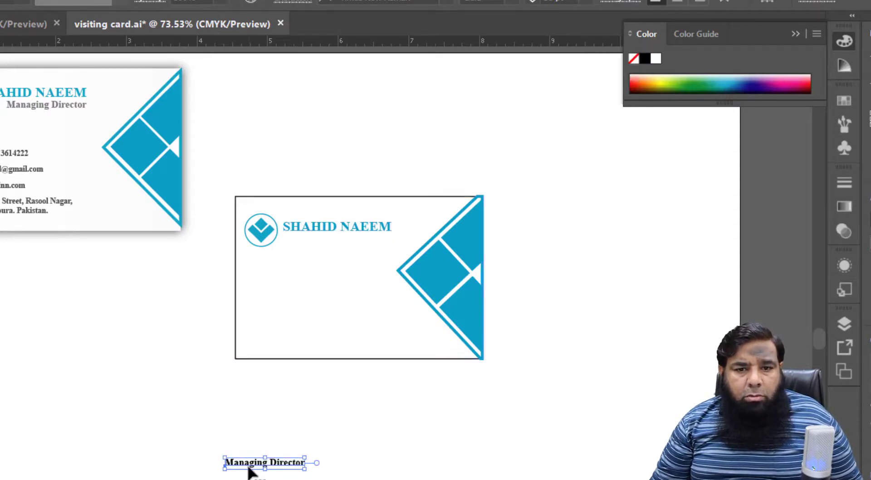
pyautogui.moveTo(249, 467)
pyautogui.mouseDown()
pyautogui.moveTo(353, 244)
pyautogui.moveTo(336, 246)
pyautogui.mouseUp()
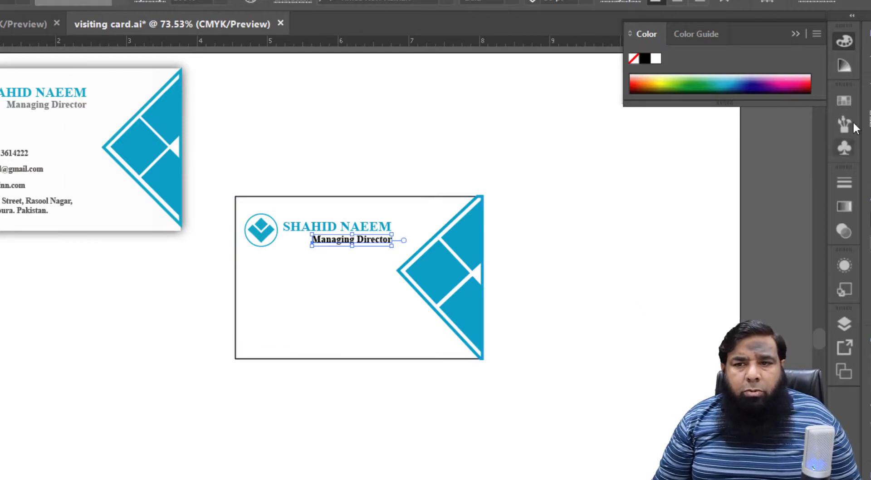
pyautogui.click(845, 99)
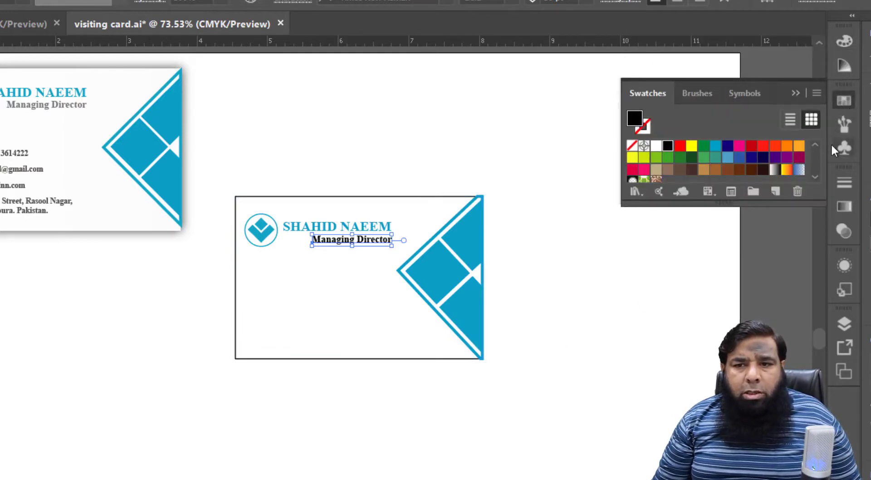
pyautogui.moveTo(815, 205); pyautogui.dragTo(816, 248)
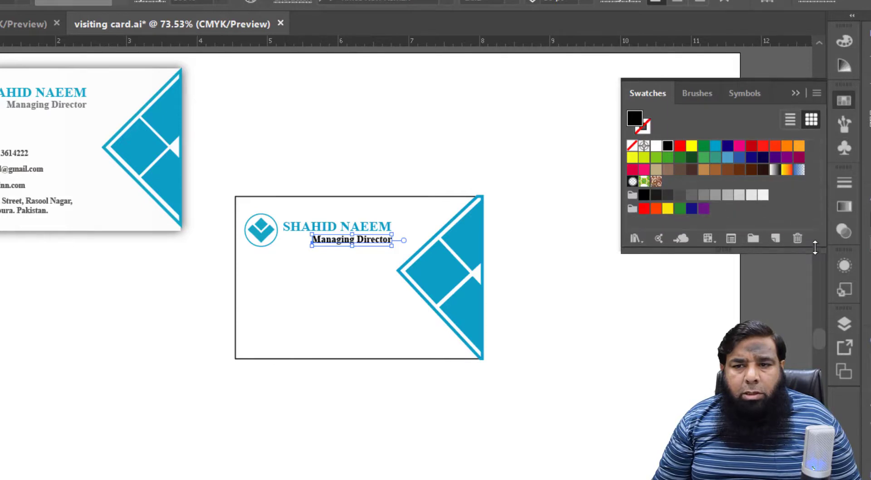
pyautogui.click(680, 196)
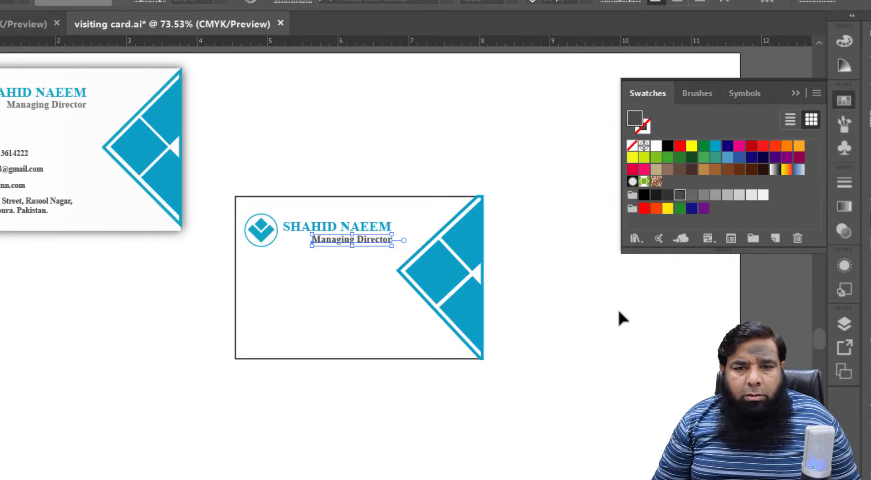
pyautogui.click(534, 388)
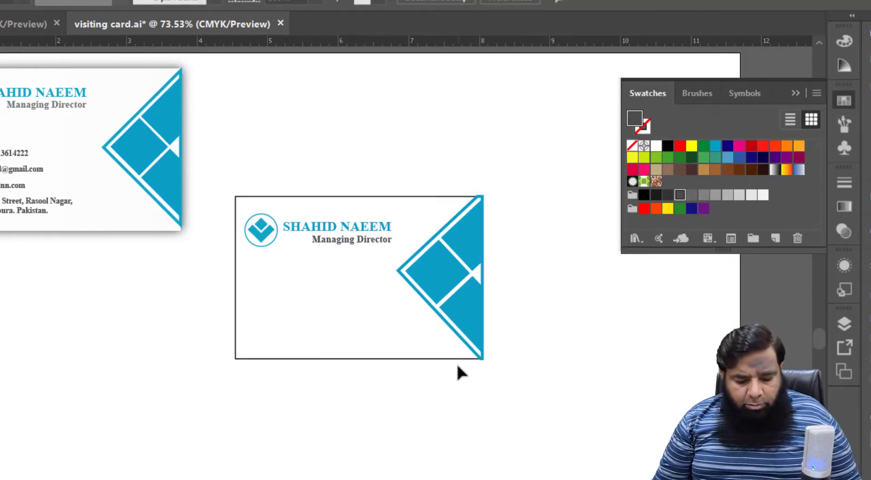
pyautogui.hotkey('ctrl', '+')
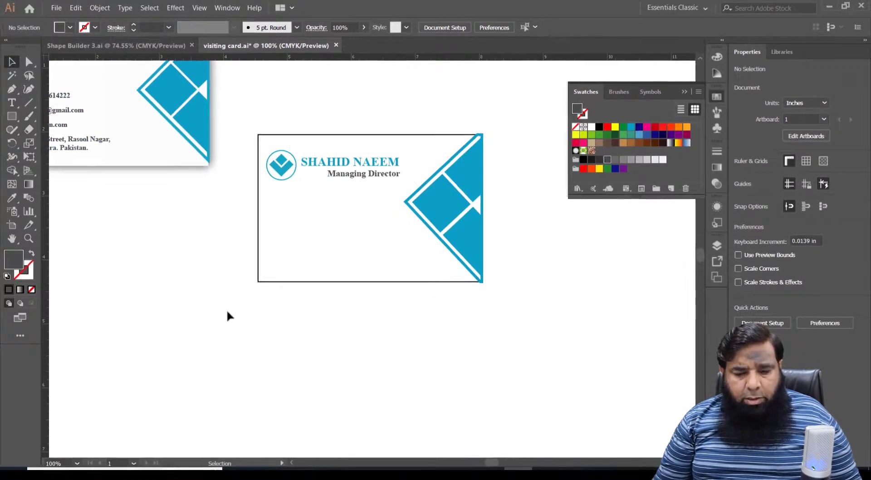
pyautogui.moveTo(234, 307)
pyautogui.mouseDown()
pyautogui.moveTo(335, 335)
pyautogui.moveTo(317, 370)
pyautogui.mouseUp()
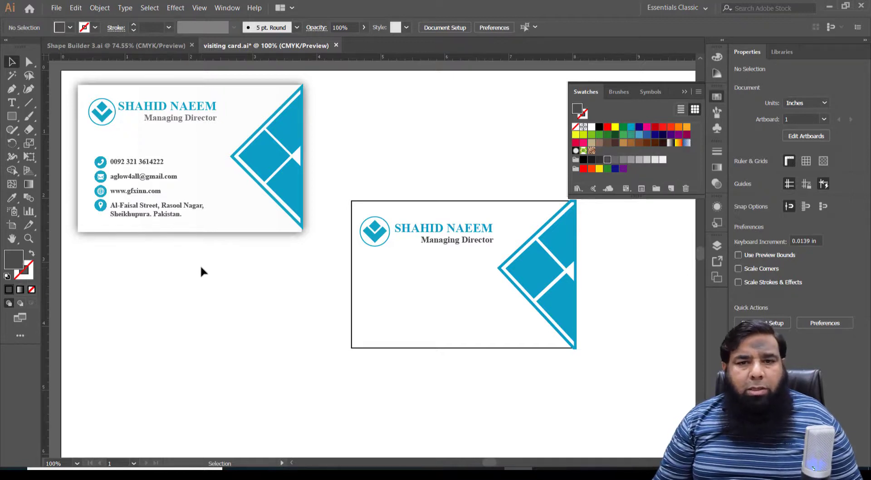
# Step: Place the 'email phone etc.png' icon strip, scale it down in the card's lower left, and embed it
pyautogui.click(56, 9)
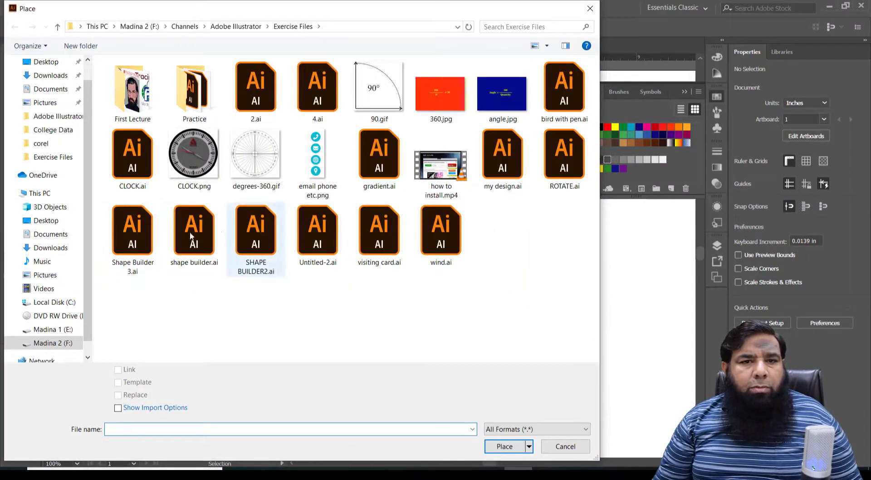
pyautogui.click(318, 176)
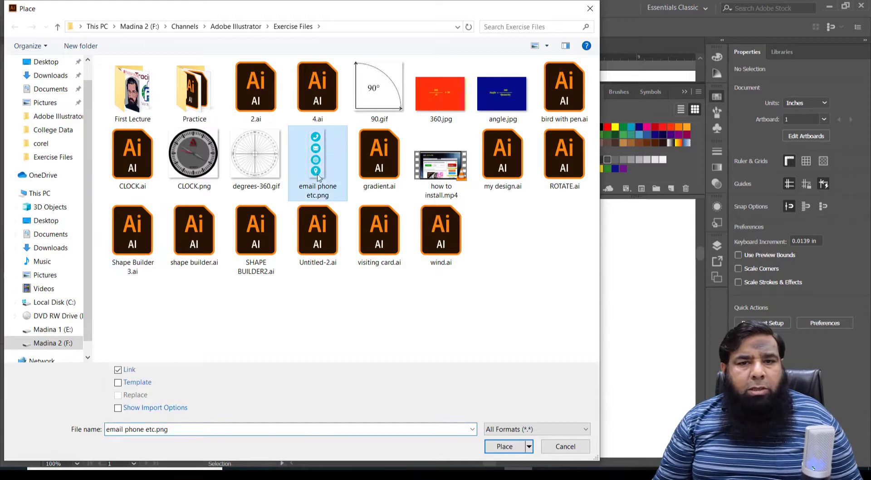
pyautogui.click(505, 446)
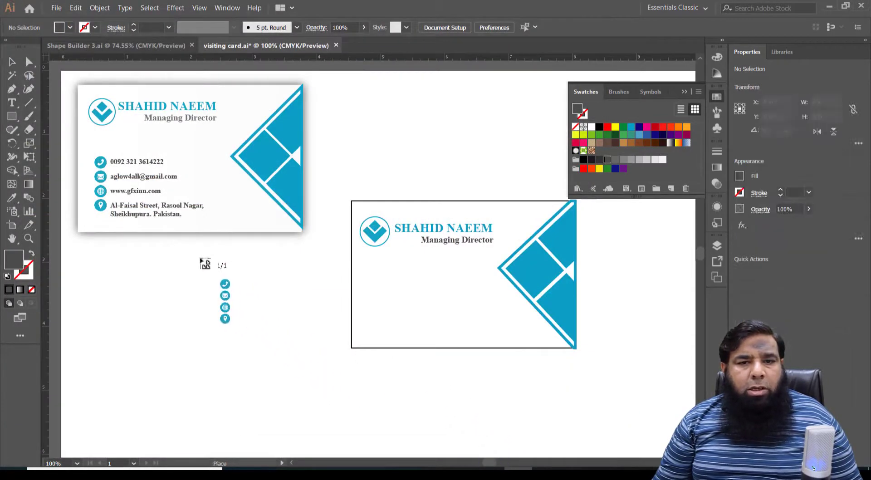
pyautogui.click(199, 257)
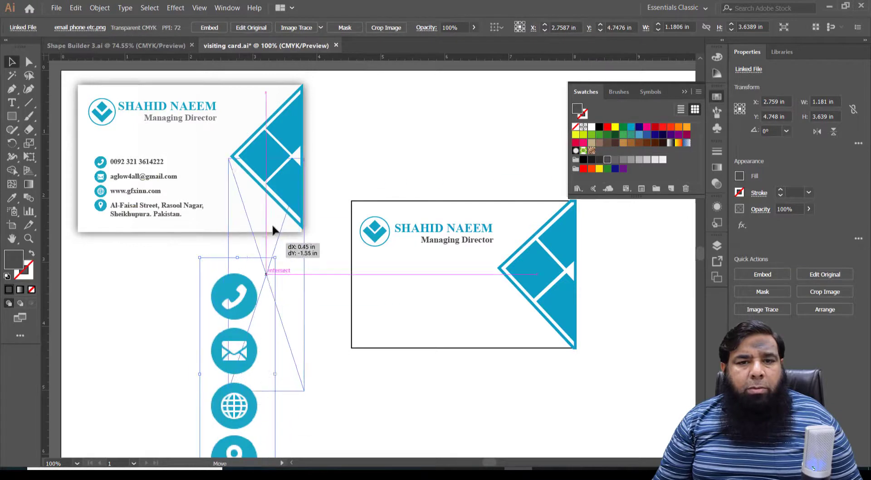
pyautogui.moveTo(242, 339); pyautogui.dragTo(278, 219)
pyautogui.moveTo(314, 137)
pyautogui.mouseDown()
pyautogui.moveTo(259, 267)
pyautogui.moveTo(263, 284)
pyautogui.mouseUp()
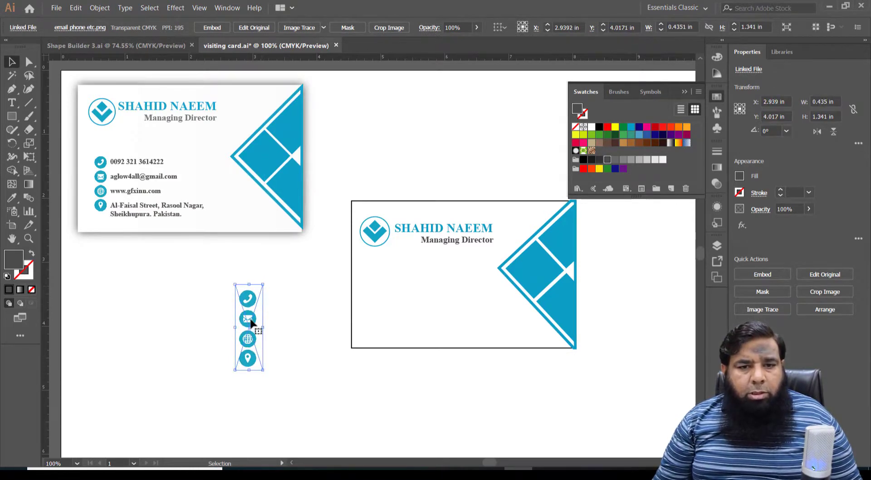
pyautogui.moveTo(250, 321); pyautogui.dragTo(380, 295)
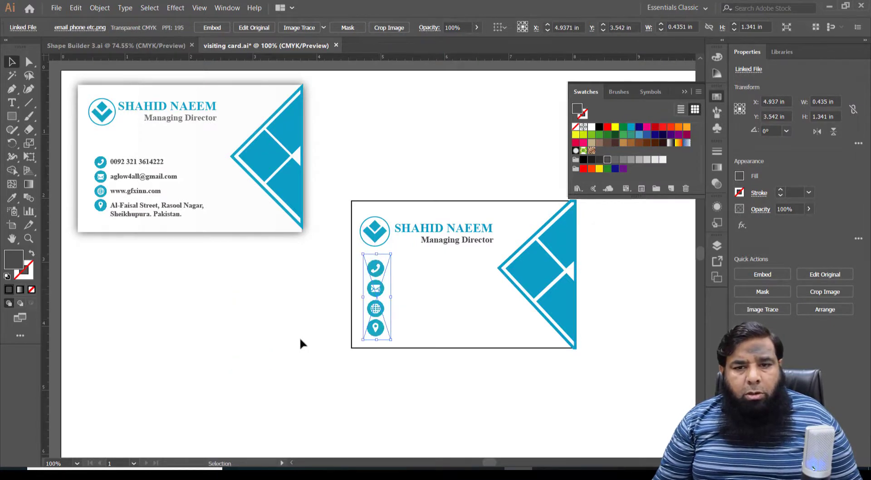
pyautogui.click(207, 28)
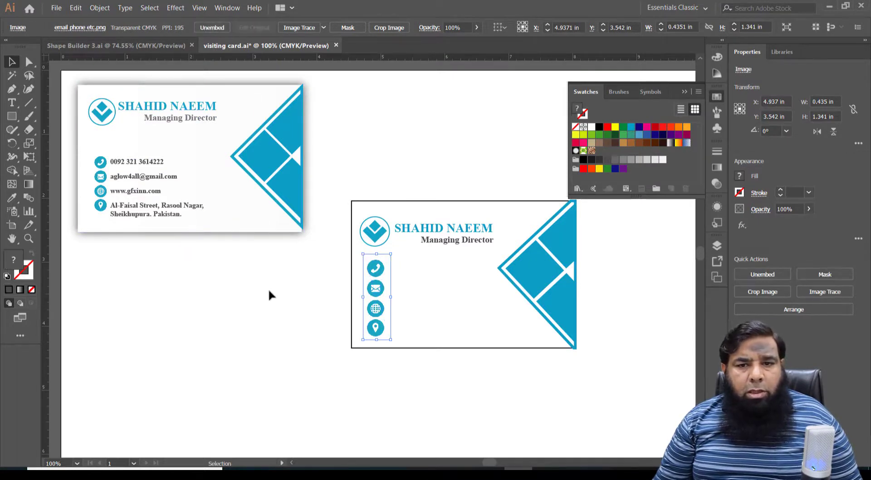
pyautogui.click(268, 288)
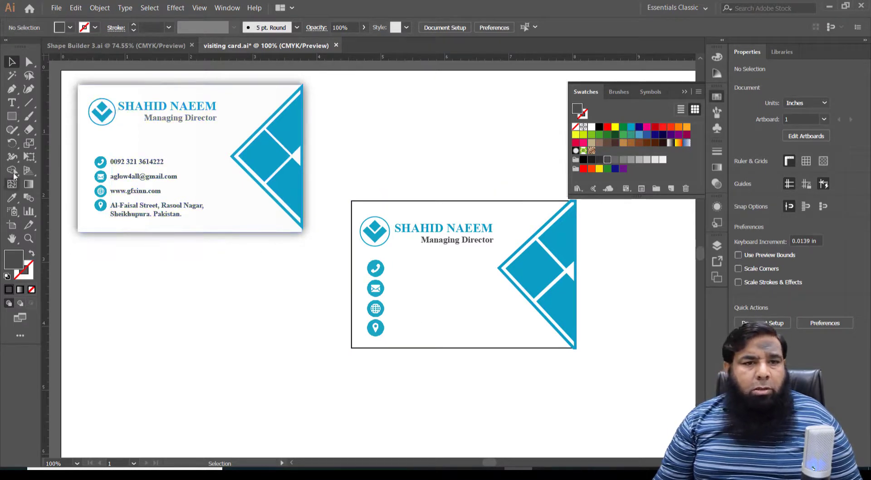
# Step: Type four separate text lines: phone number, e-mail address, website, and postal address
pyautogui.click(12, 104)
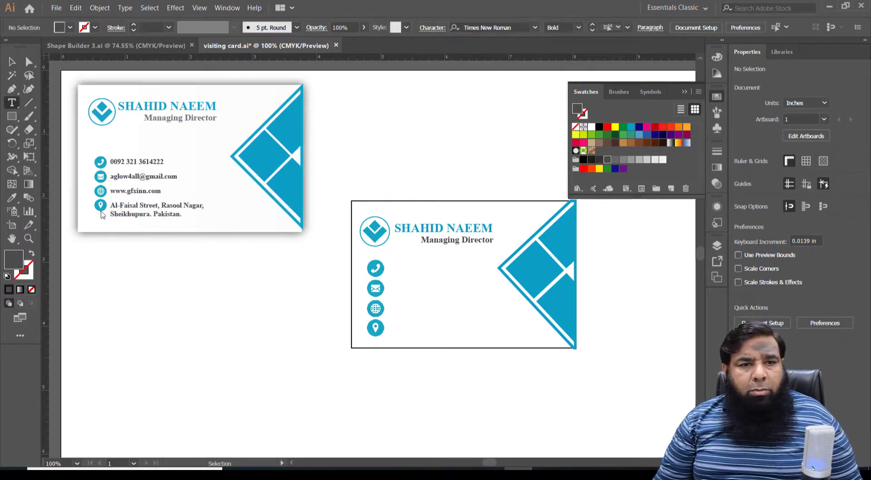
pyautogui.click(169, 295)
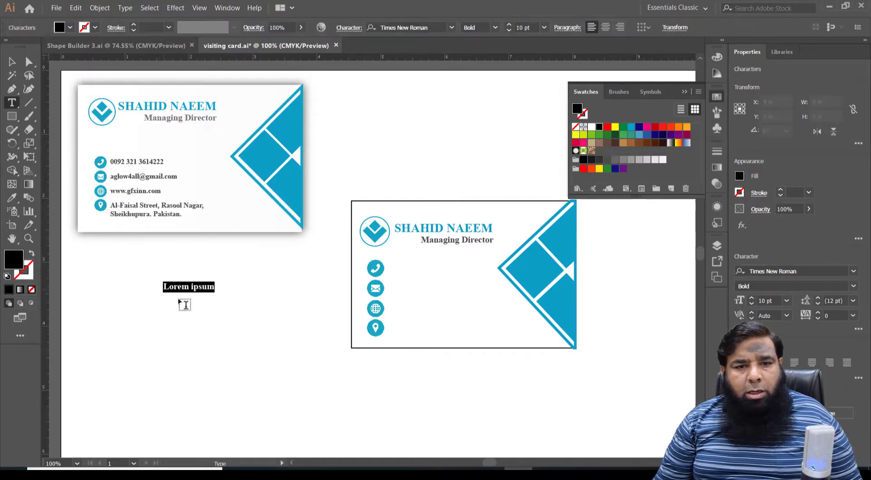
pyautogui.write('0')
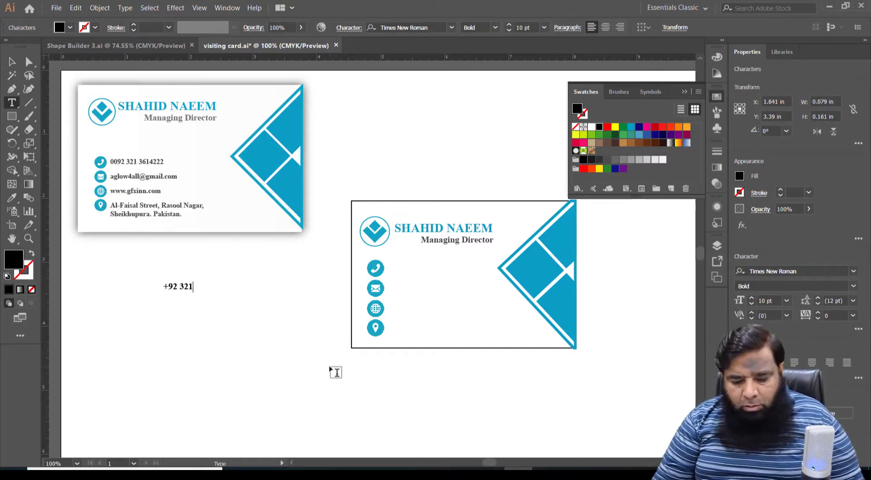
pyautogui.write('3614222')
pyautogui.click(169, 317)
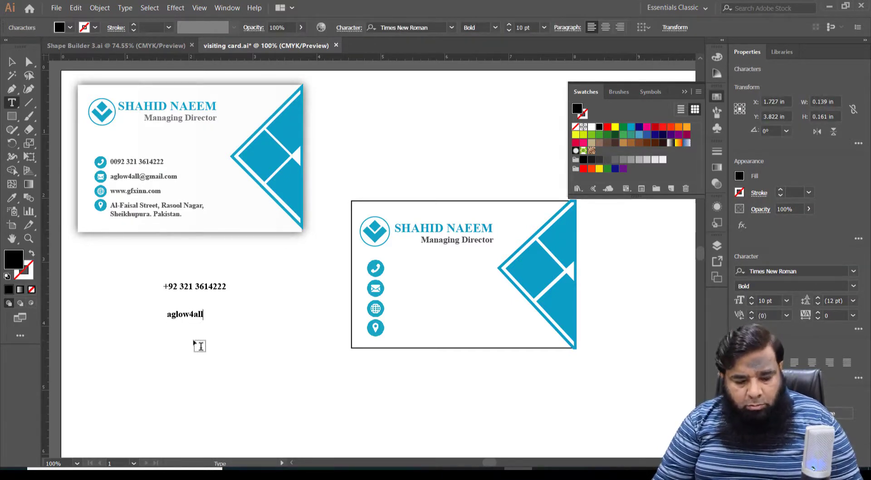
pyautogui.click(170, 339)
pyautogui.write('www.')
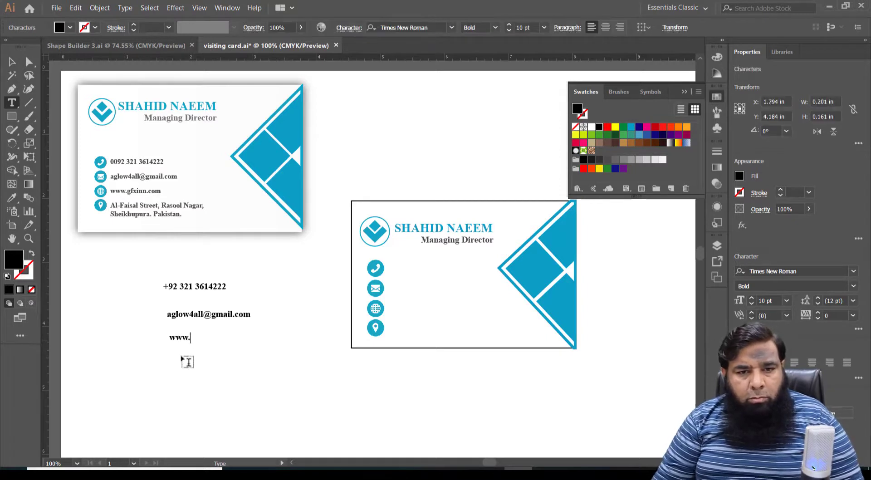
pyautogui.click(174, 356)
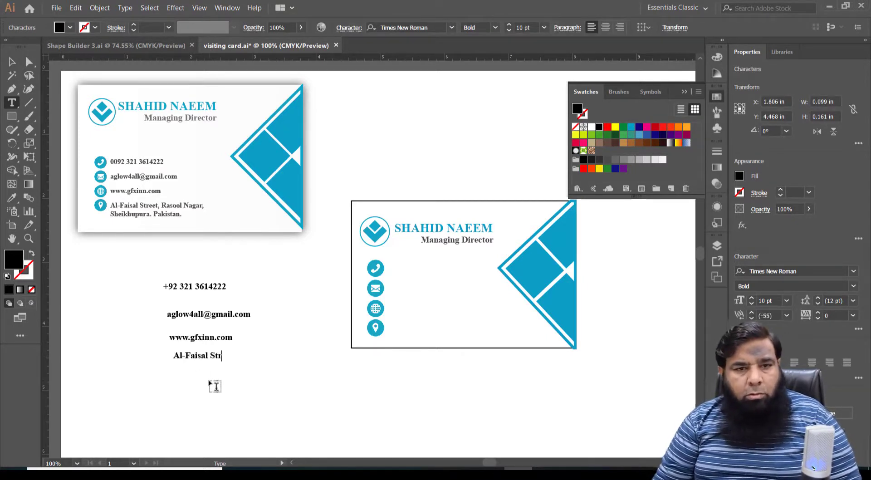
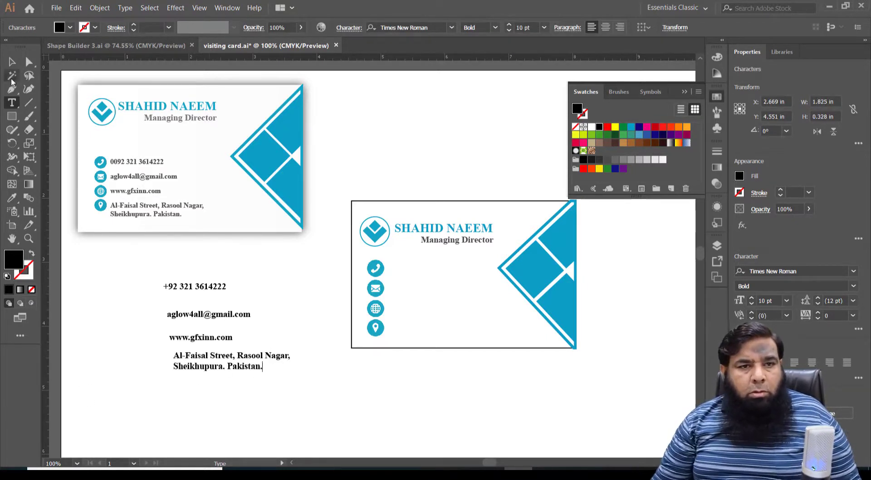
pyautogui.press('Escape')
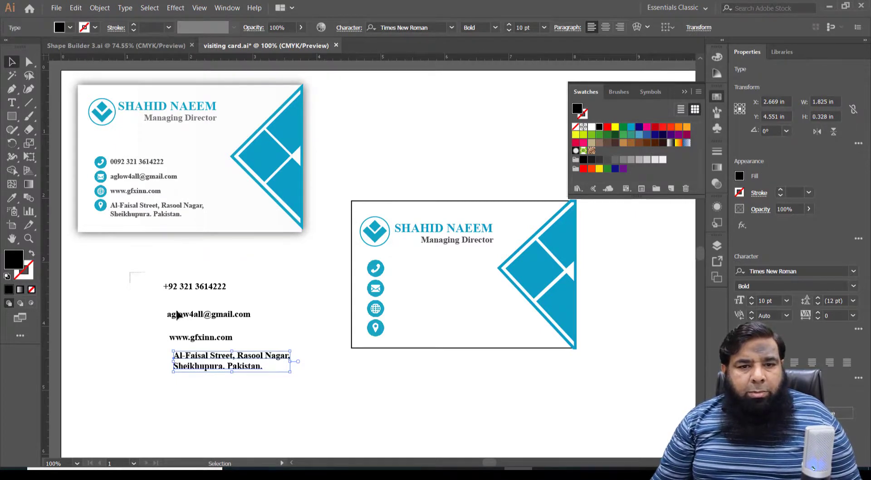
# Step: Set all four contact lines to 9 pt in dark grey
pyautogui.moveTo(177, 314); pyautogui.dragTo(256, 390)
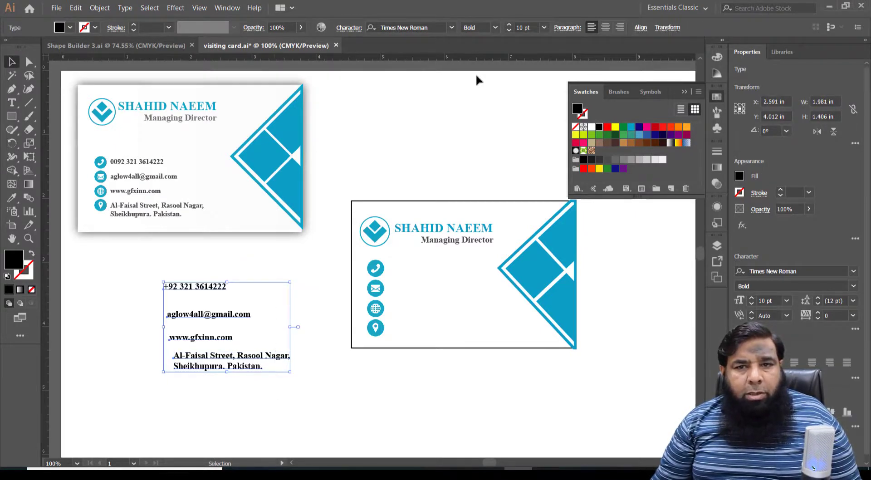
pyautogui.click(543, 28)
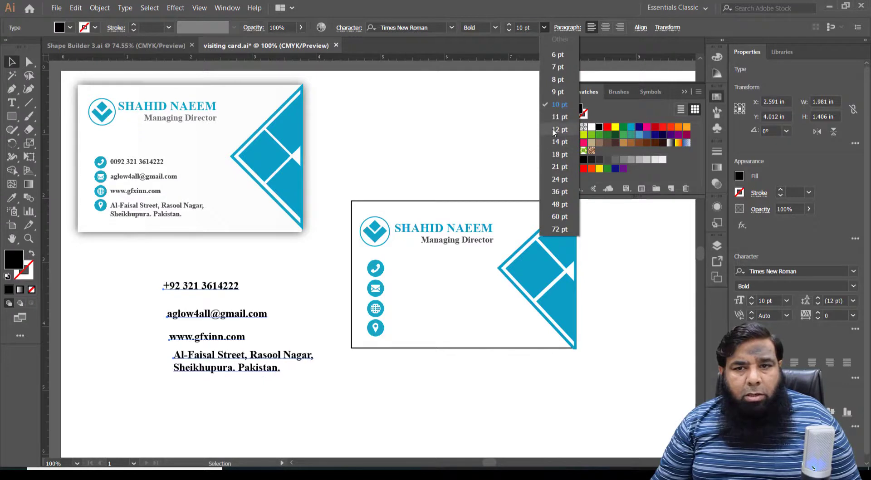
pyautogui.click(558, 93)
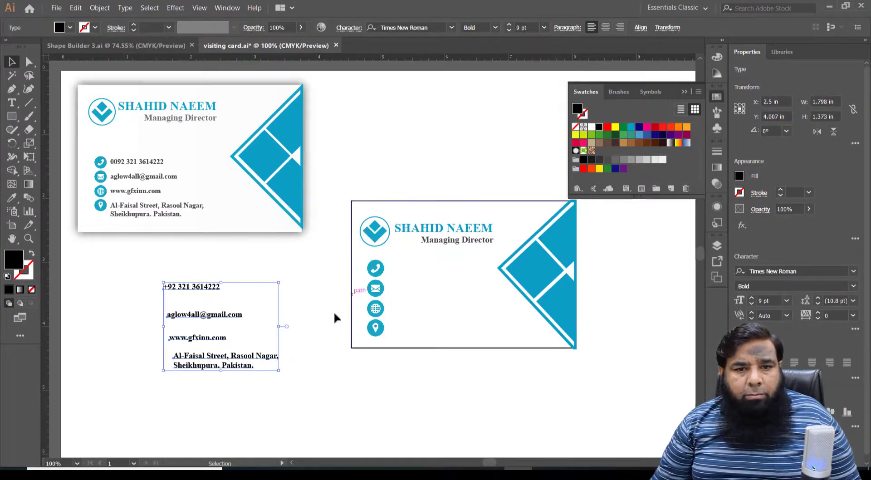
pyautogui.click(609, 160)
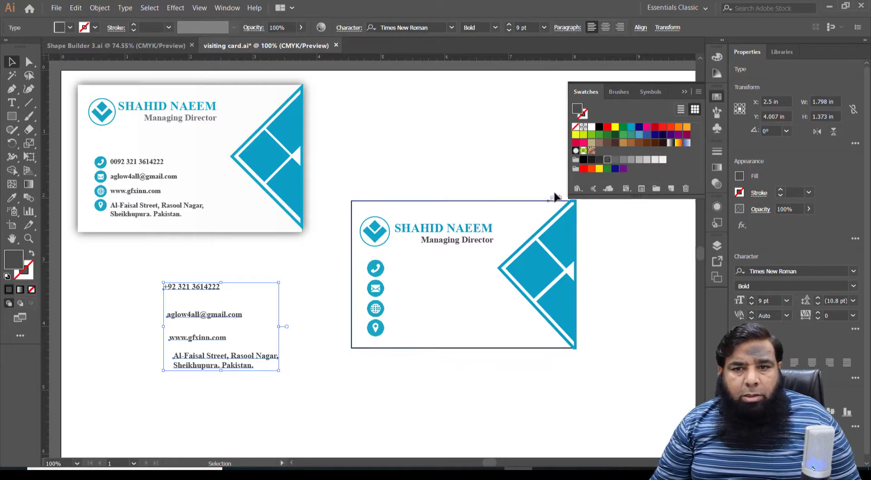
pyautogui.click(659, 120)
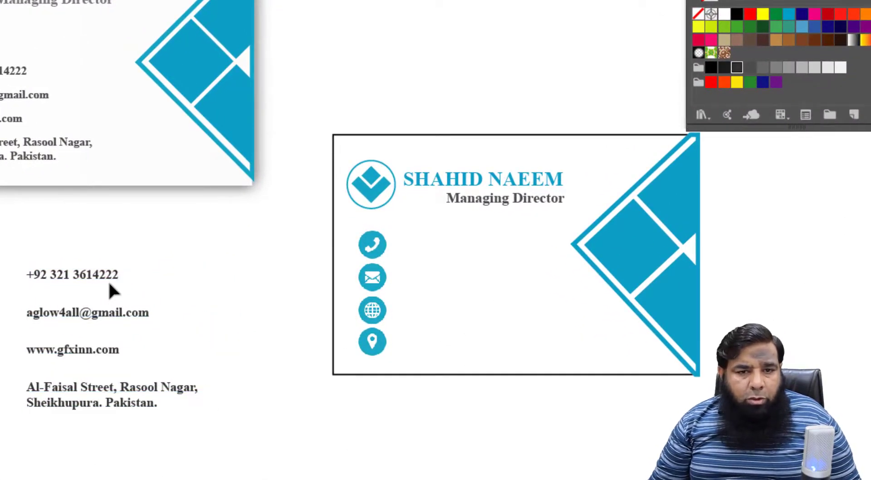
# Step: Move the phone, e-mail, website and address lines beside their phone, envelope, globe and location icons
pyautogui.moveTo(108, 280); pyautogui.dragTo(471, 246)
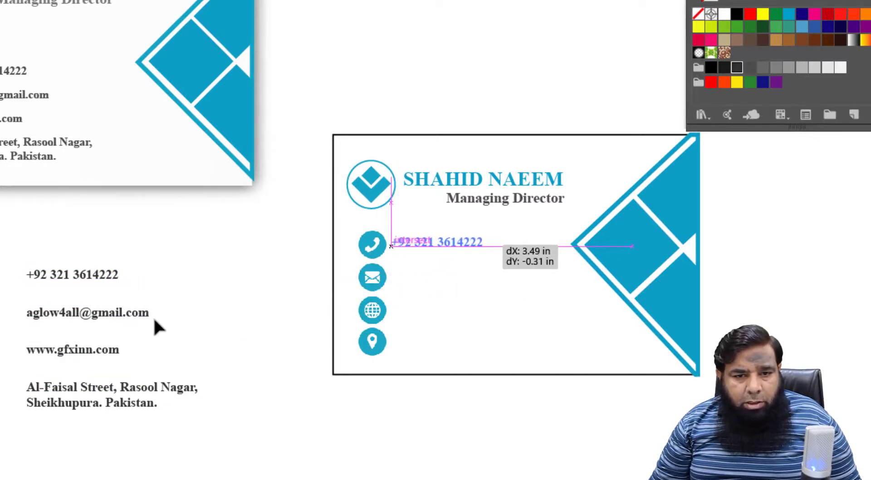
pyautogui.moveTo(122, 317); pyautogui.dragTo(483, 277)
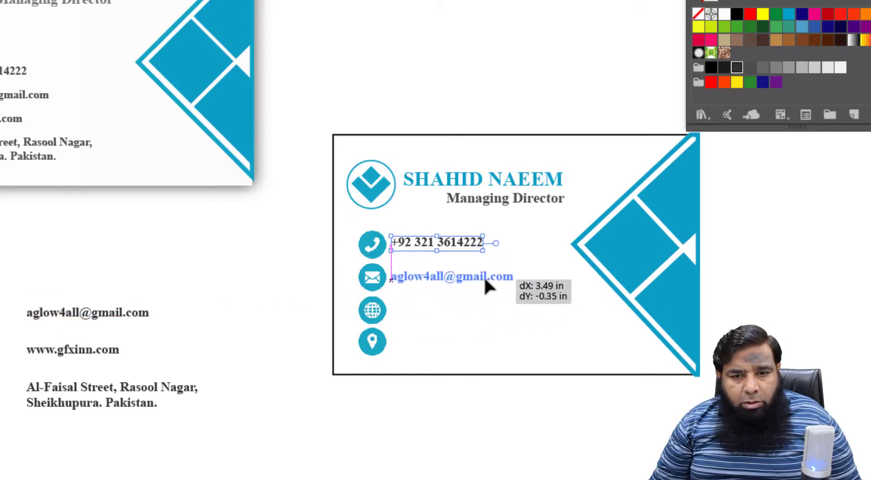
pyautogui.moveTo(484, 277); pyautogui.dragTo(483, 280)
pyautogui.moveTo(97, 357); pyautogui.dragTo(463, 313)
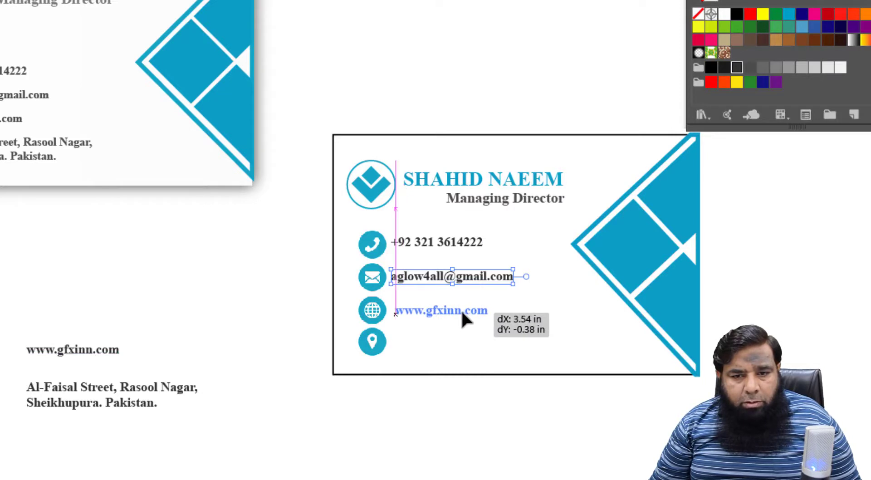
pyautogui.moveTo(462, 313); pyautogui.dragTo(457, 313)
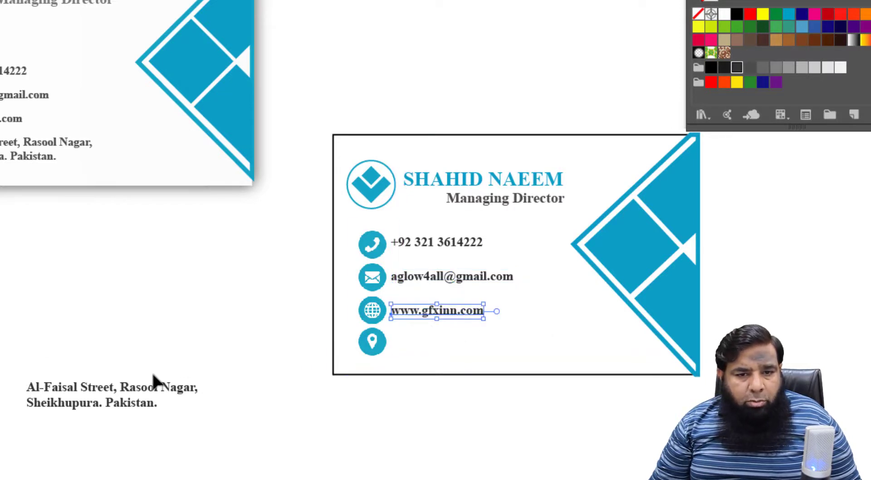
pyautogui.moveTo(141, 393)
pyautogui.mouseDown()
pyautogui.moveTo(508, 350)
pyautogui.moveTo(500, 338)
pyautogui.mouseUp()
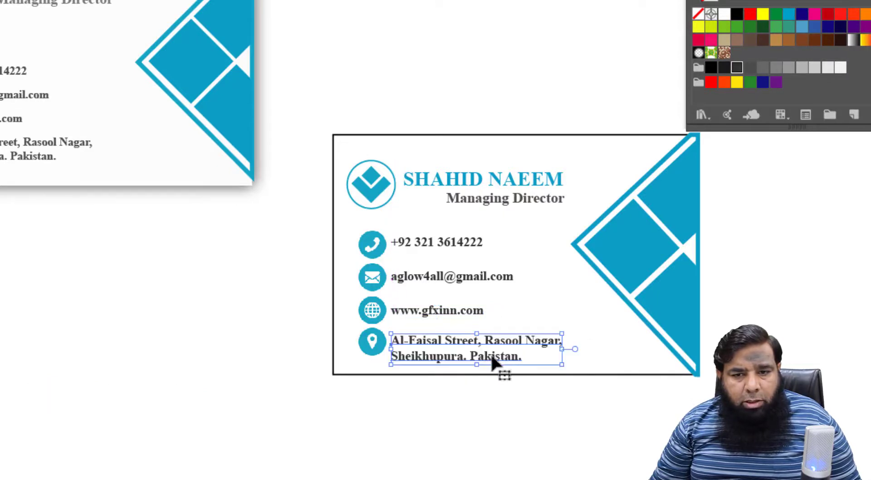
pyautogui.click(456, 417)
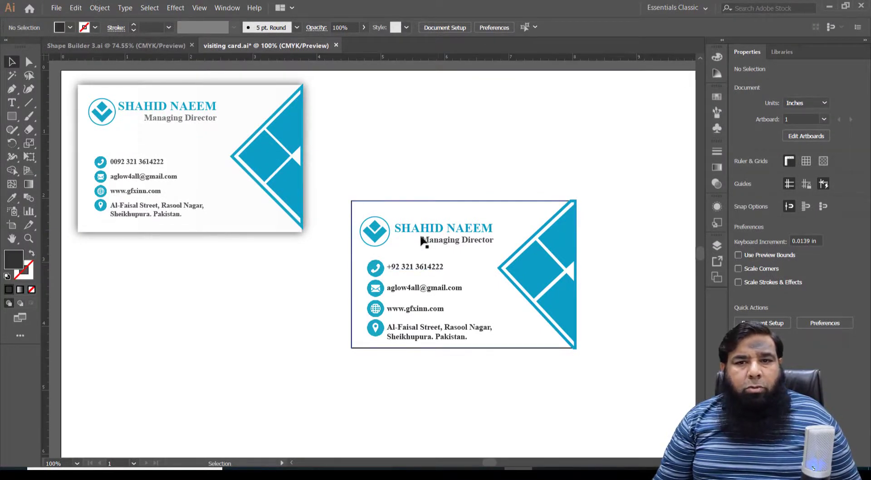
# Step: Set the card rectangle's stroke to None so it has no outline
pyautogui.click(405, 201)
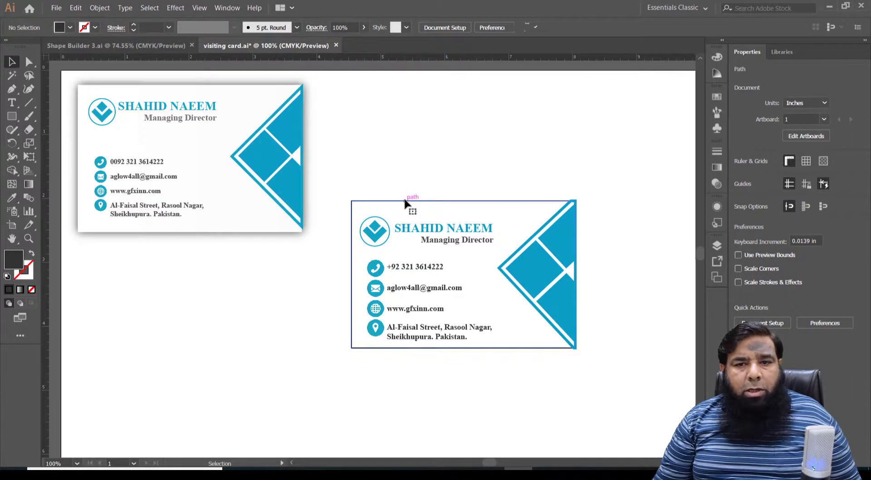
pyautogui.click(31, 289)
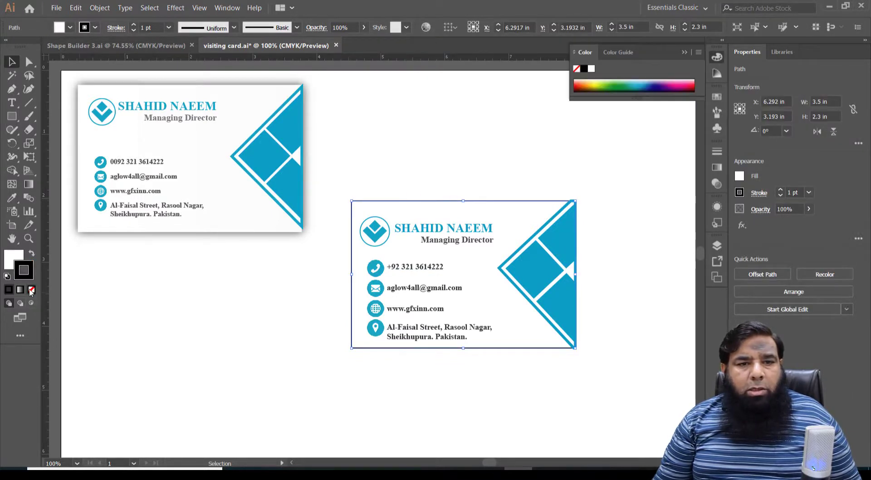
pyautogui.click(321, 231)
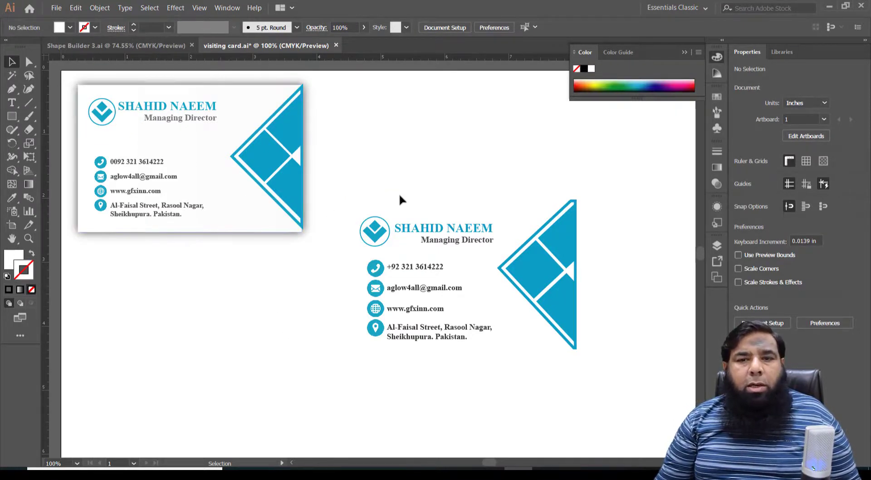
pyautogui.click(396, 204)
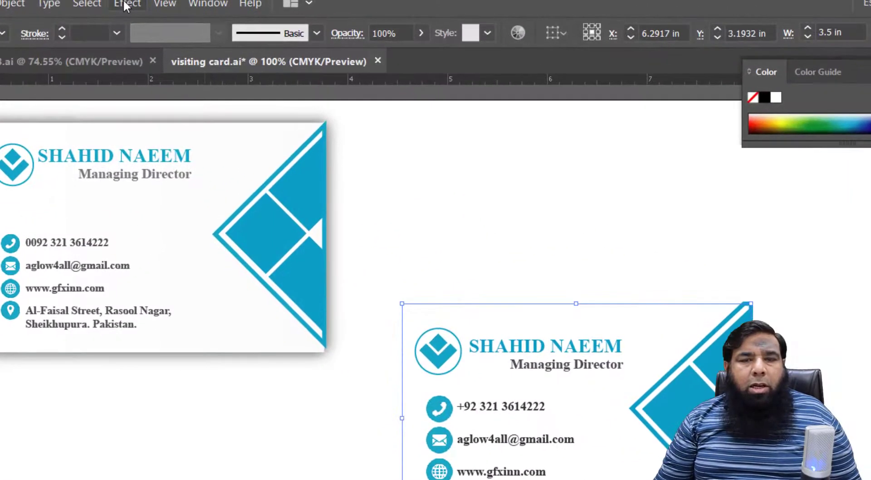
# Step: Apply a Drop Shadow effect to the card: Multiply 75%, 0.1 in offsets, 0.07 in blur
pyautogui.click(175, 8)
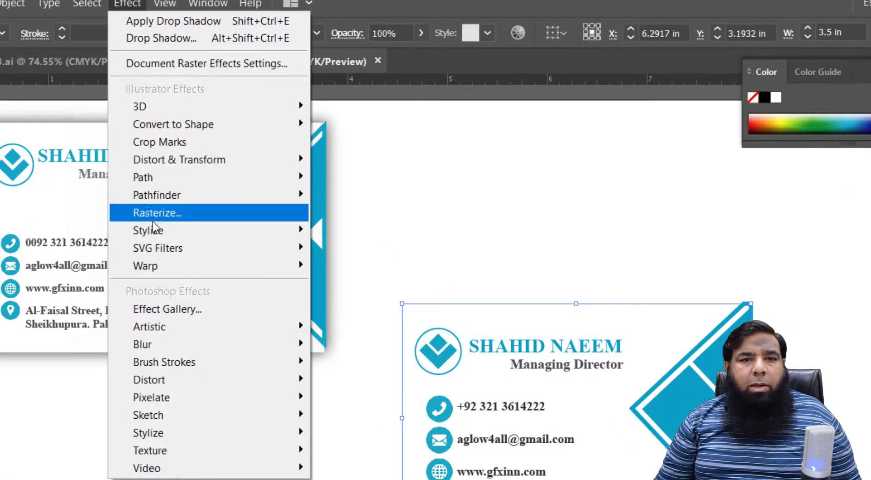
pyautogui.moveTo(148, 230)
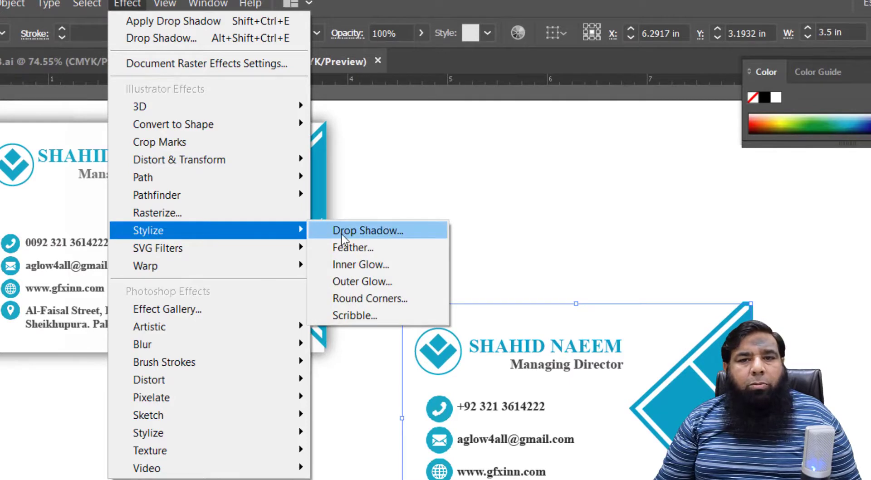
pyautogui.click(330, 231)
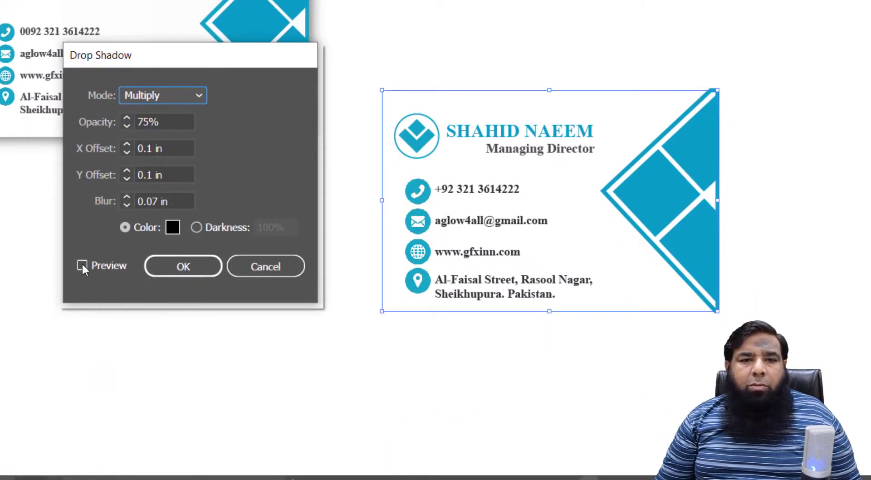
pyautogui.click(81, 265)
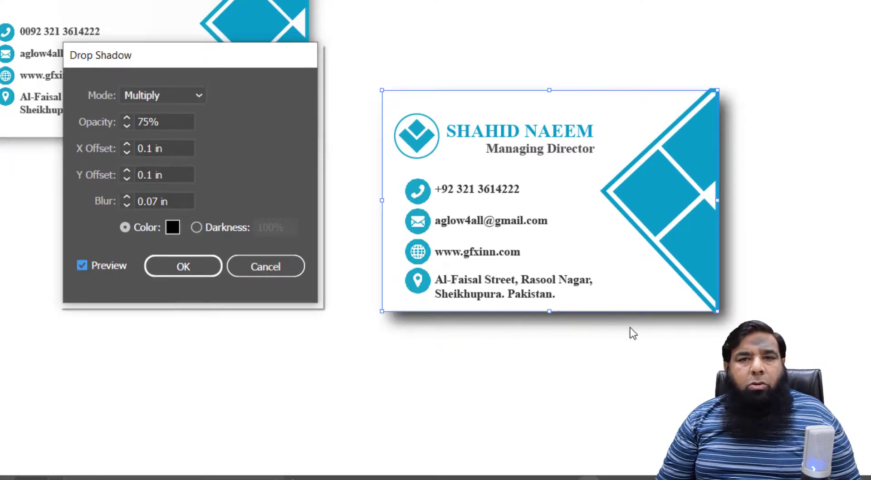
pyautogui.click(193, 266)
pyautogui.click(234, 336)
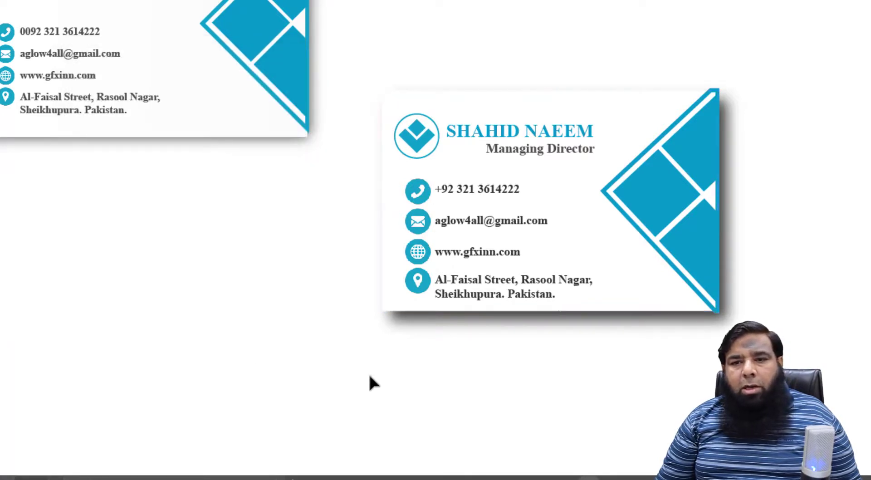